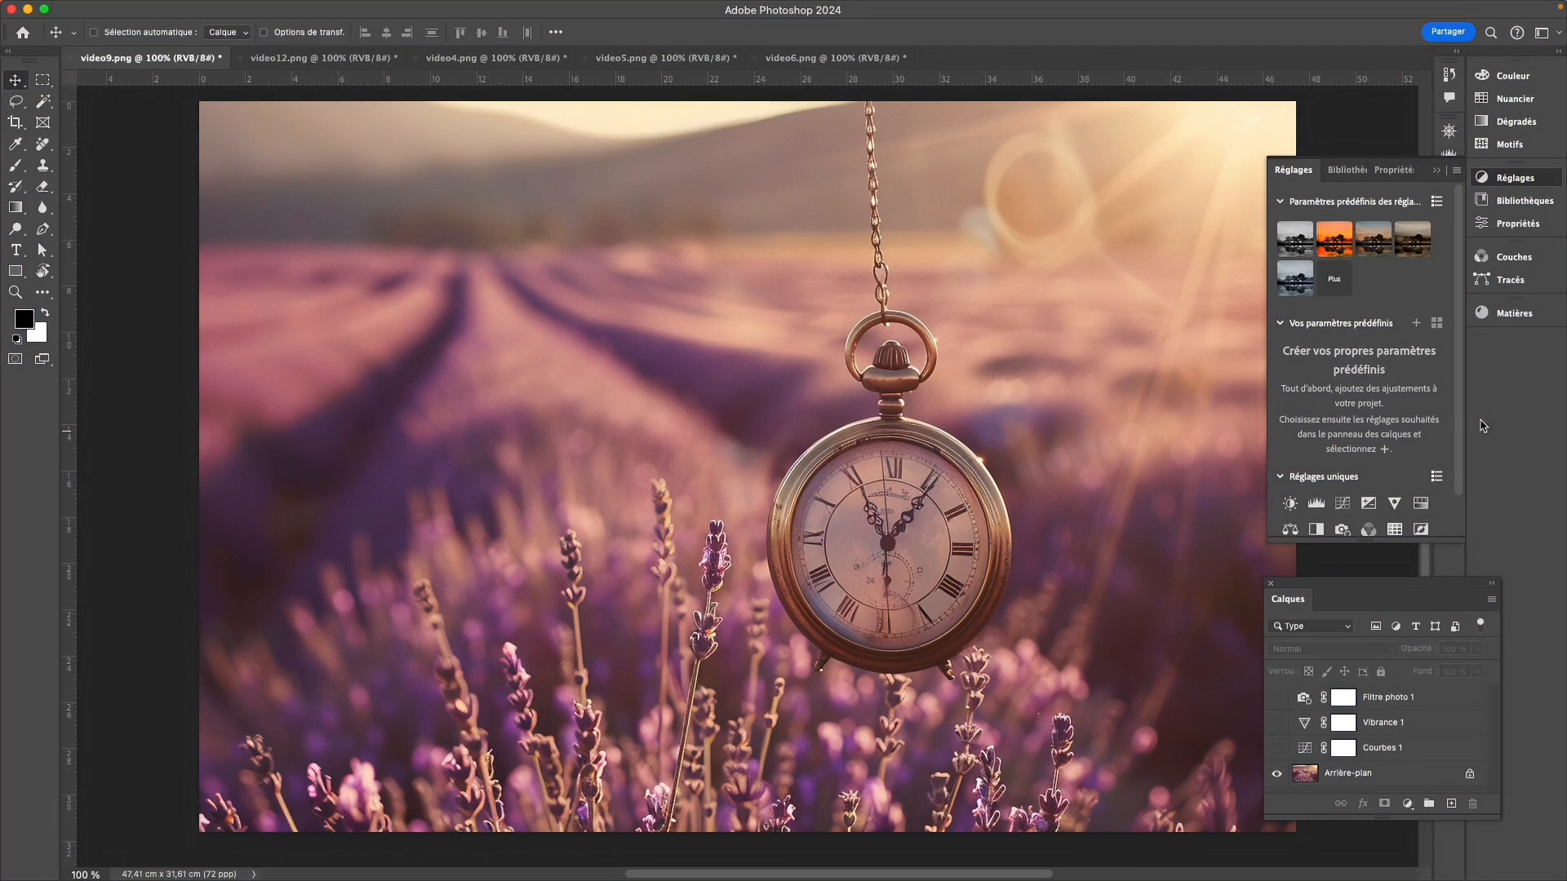
Step: Browse the full collection of adjustment presets from Portraits to Cinéma, return to the main list and examine the single adjustments
left_click(1334, 282)
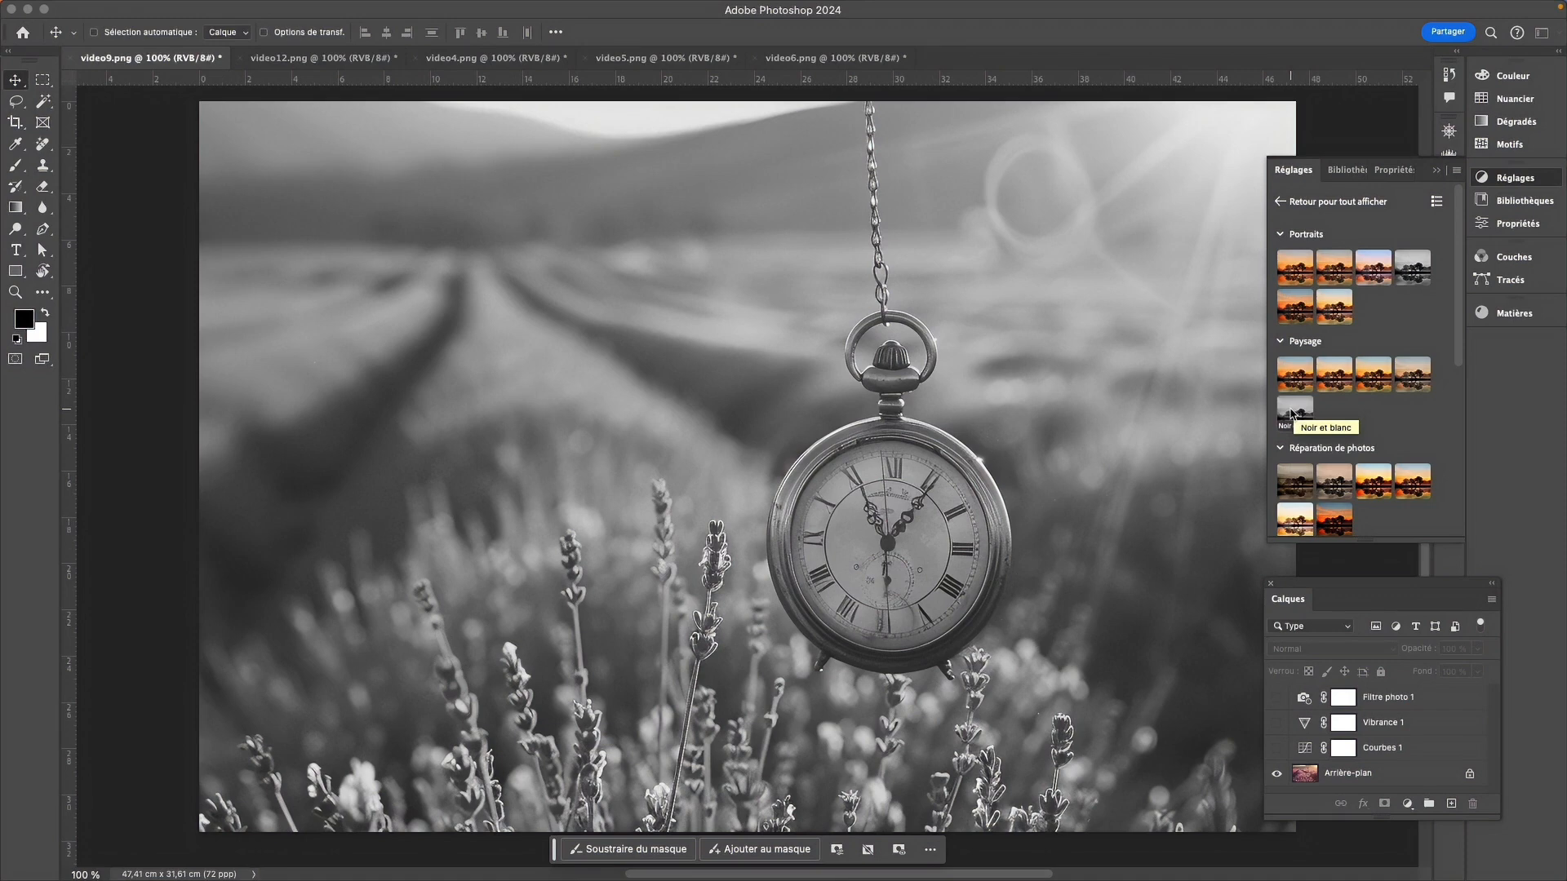
scroll(1455, 435, "down", 5)
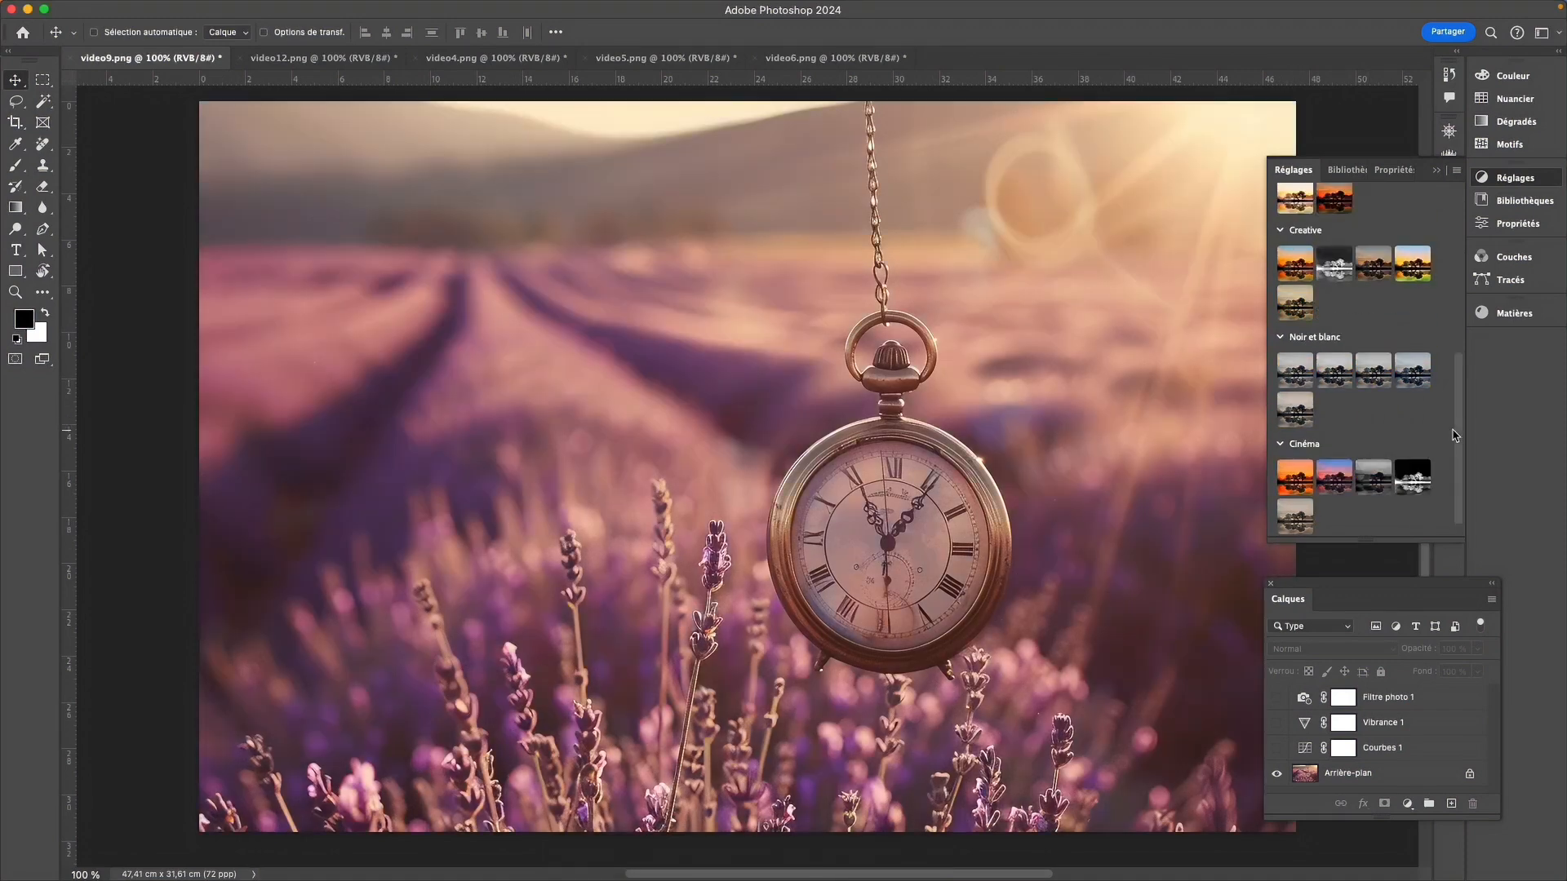
scroll(1455, 436, "up", 5)
scroll(1453, 444, "down", 5)
scroll(1454, 444, "up", 10)
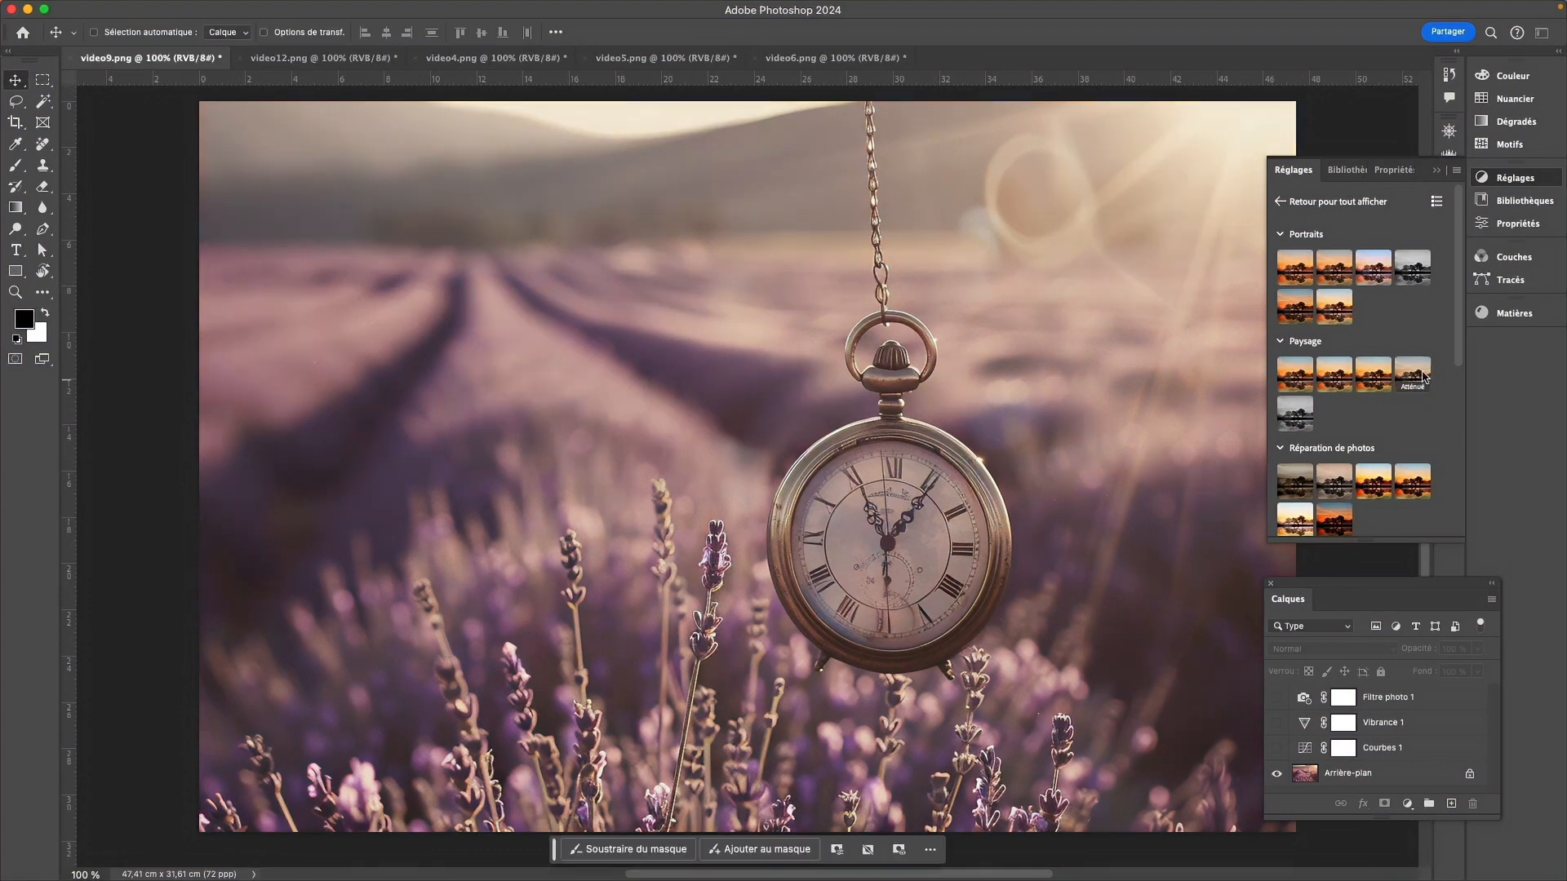
scroll(1446, 430, "down", 3)
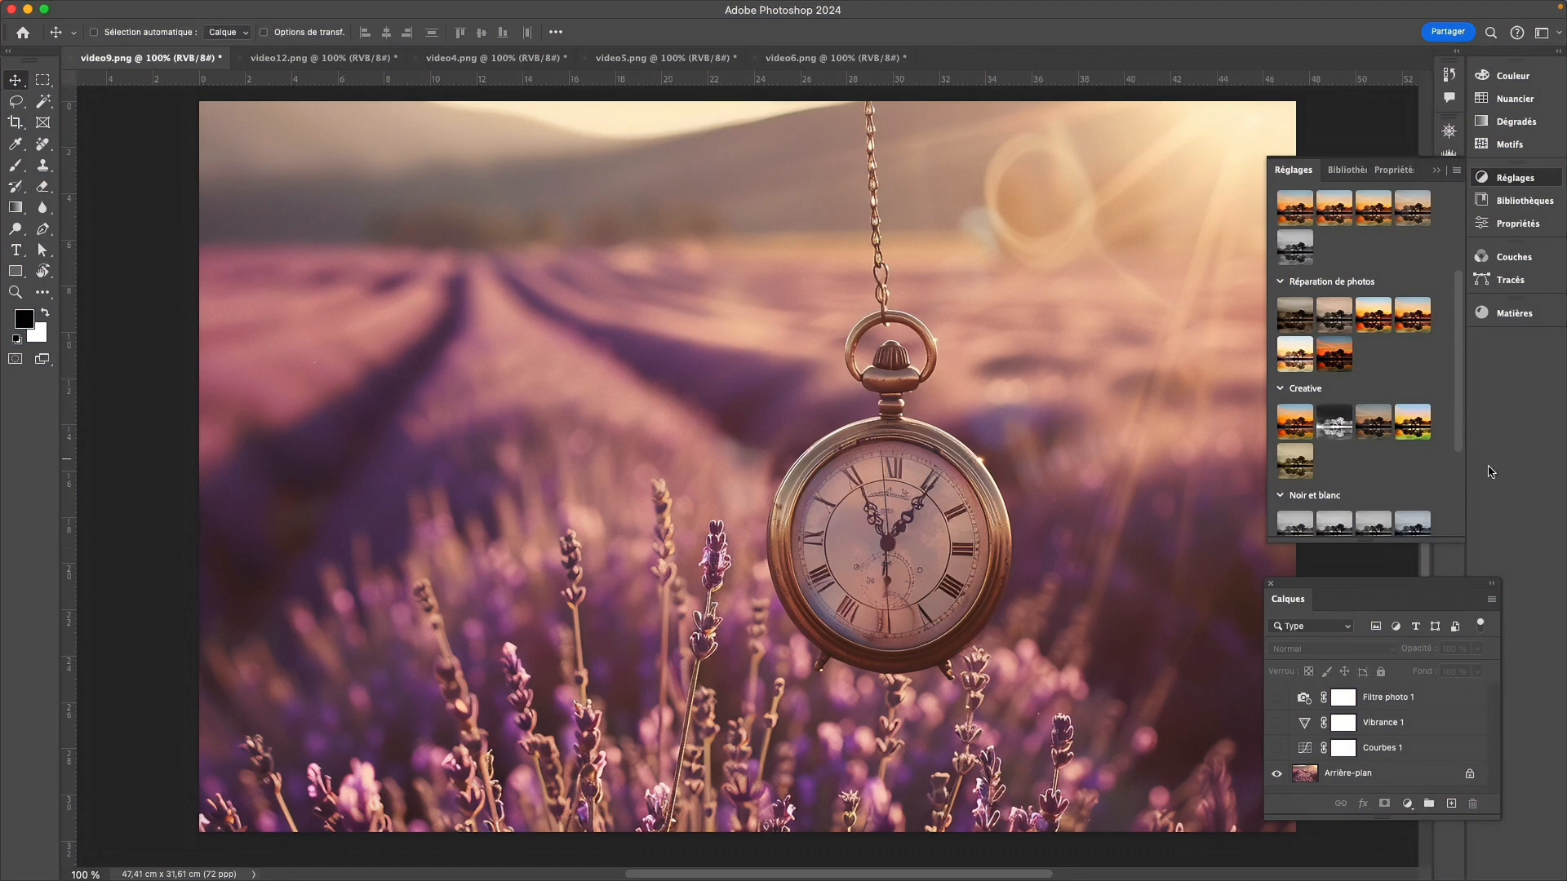
left_click_drag(1460, 441, 1477, 546)
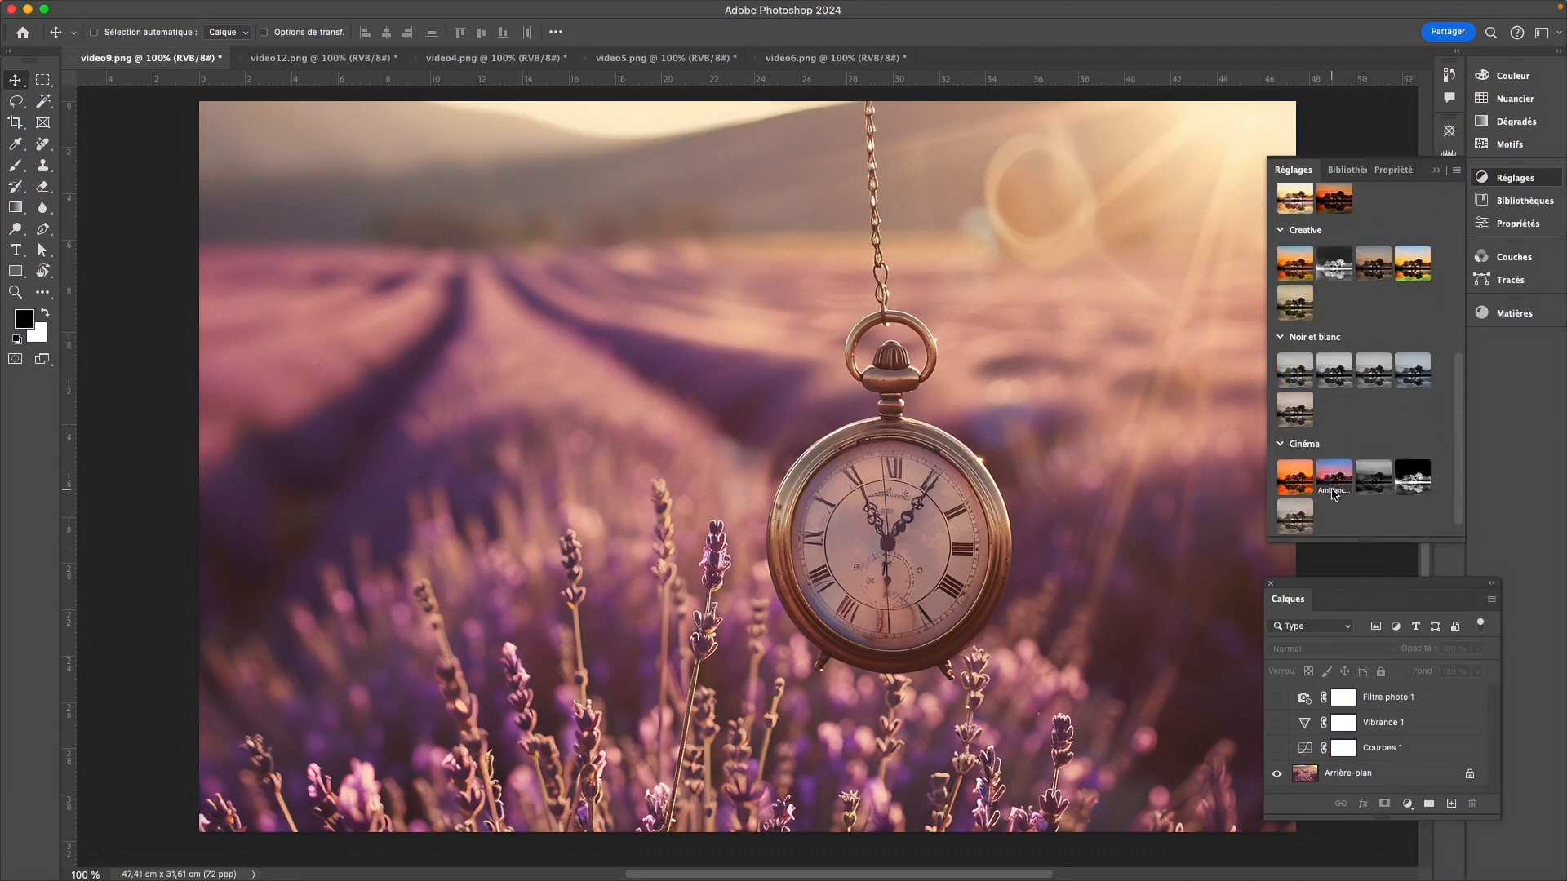
mouse_move(1335, 480)
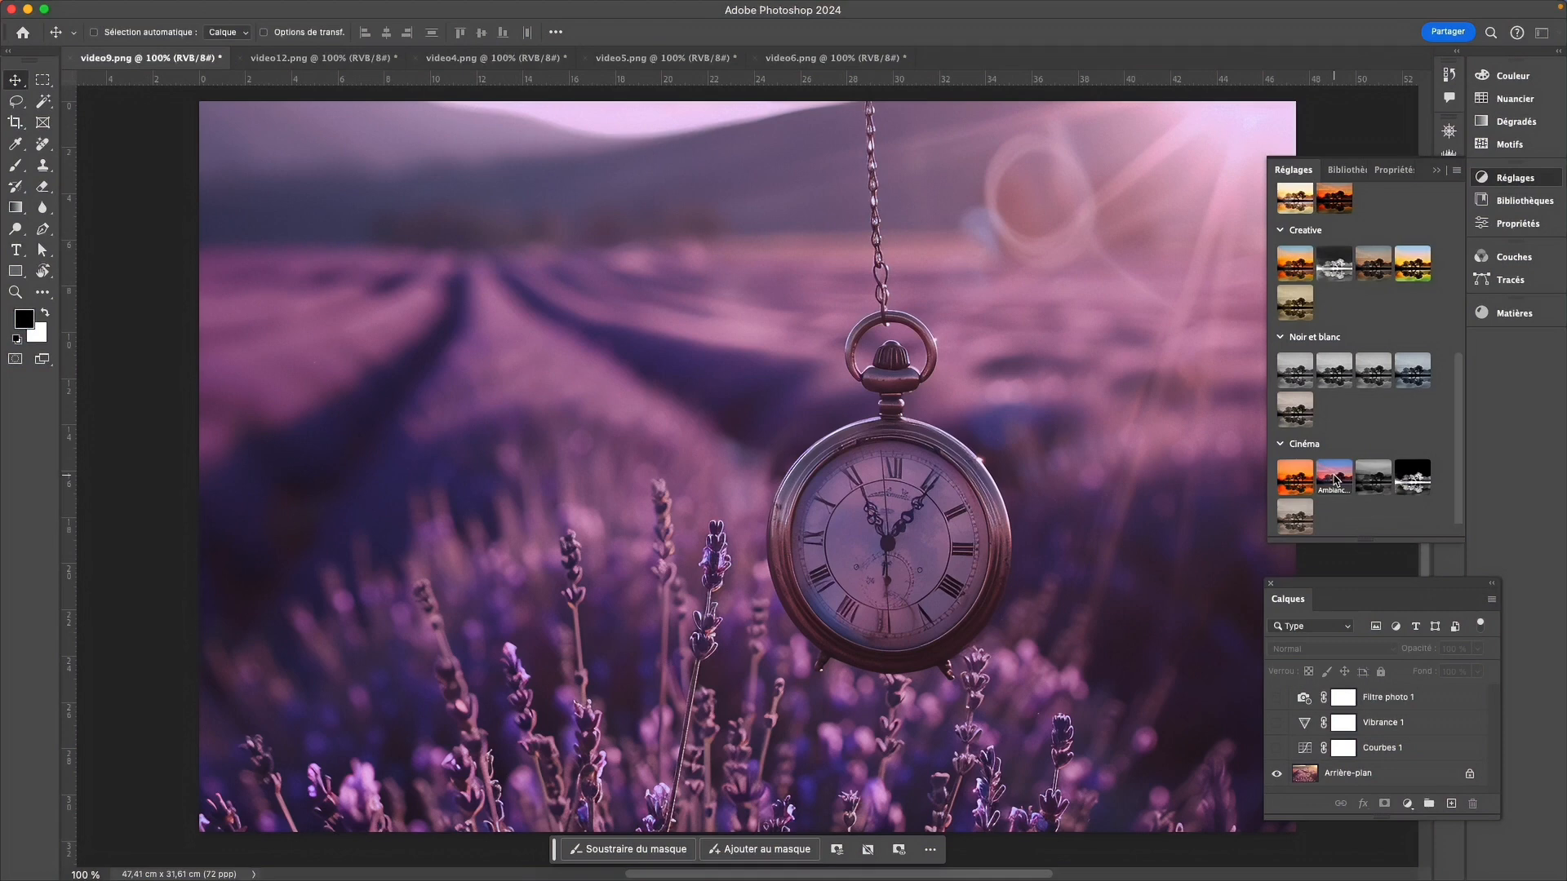
left_click_drag(1458, 397, 1457, 207)
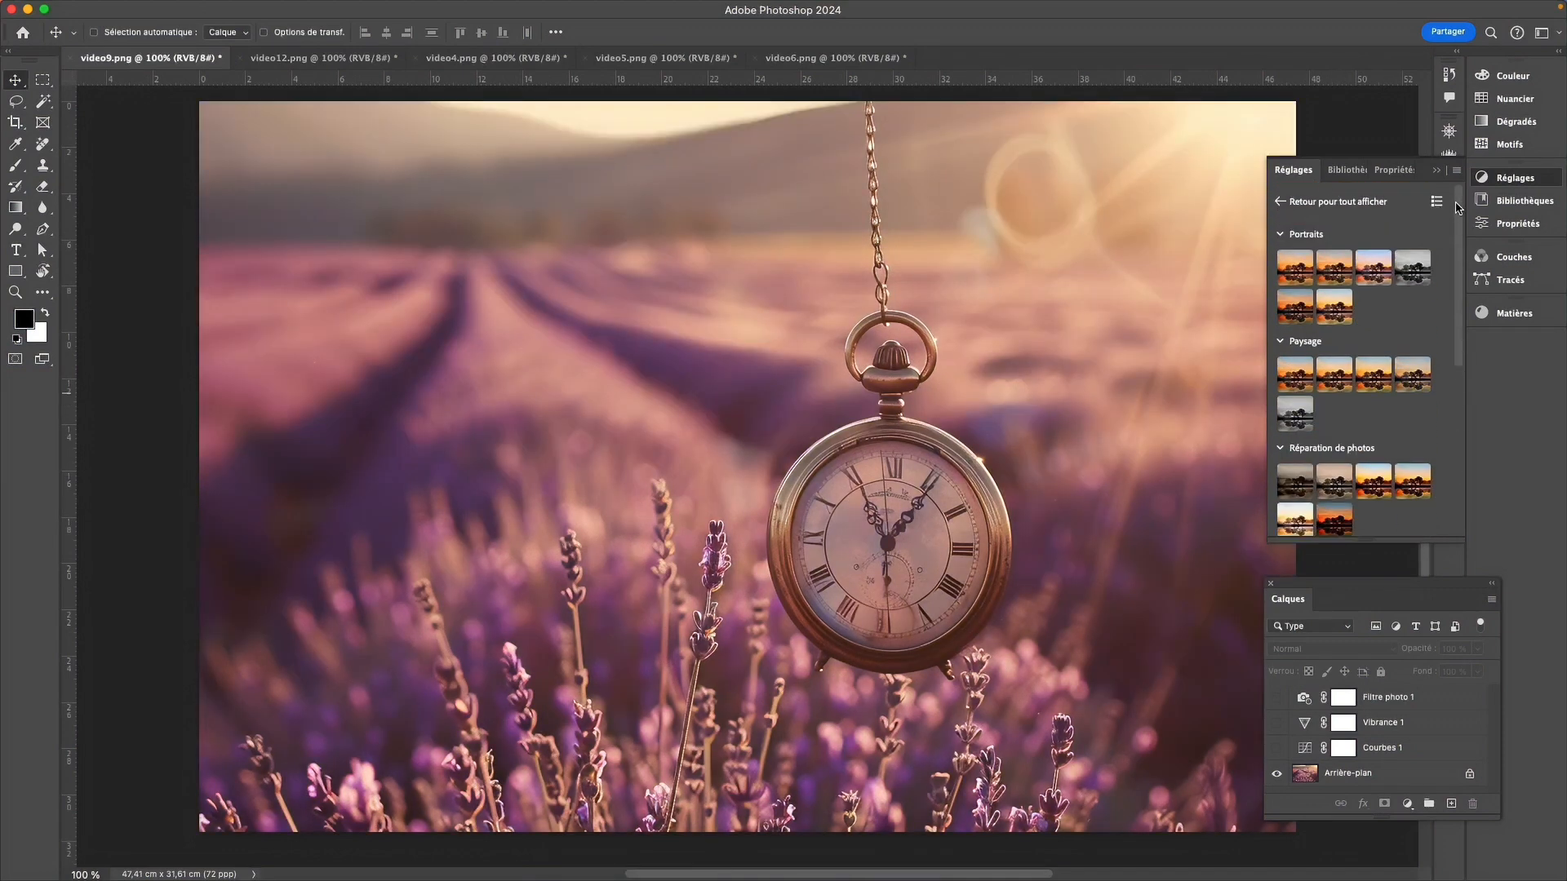
left_click(1279, 202)
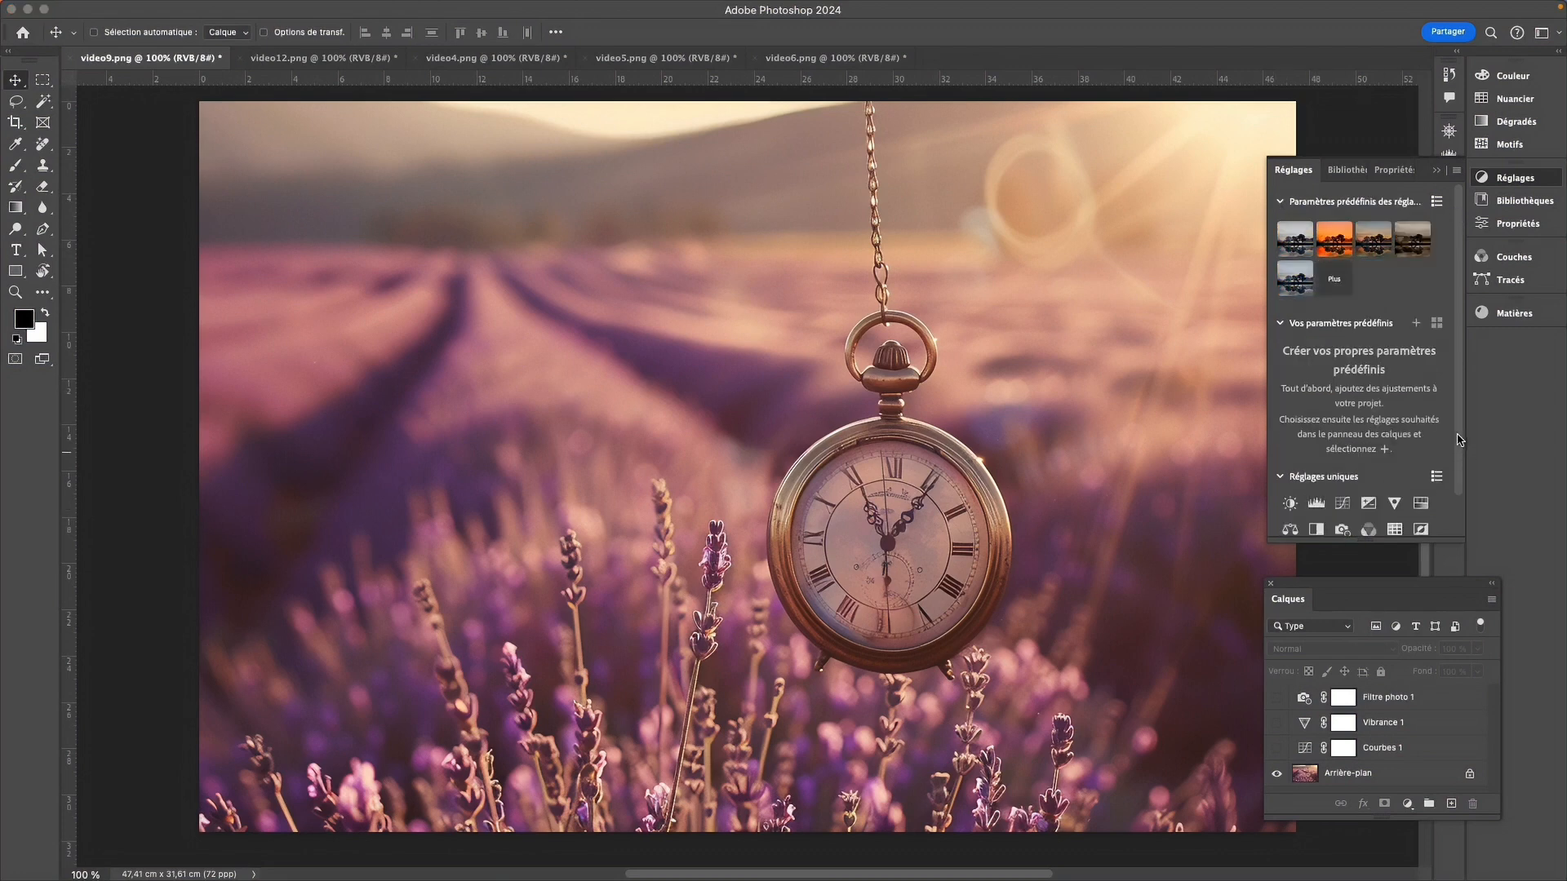
scroll(1460, 443, "down", 2)
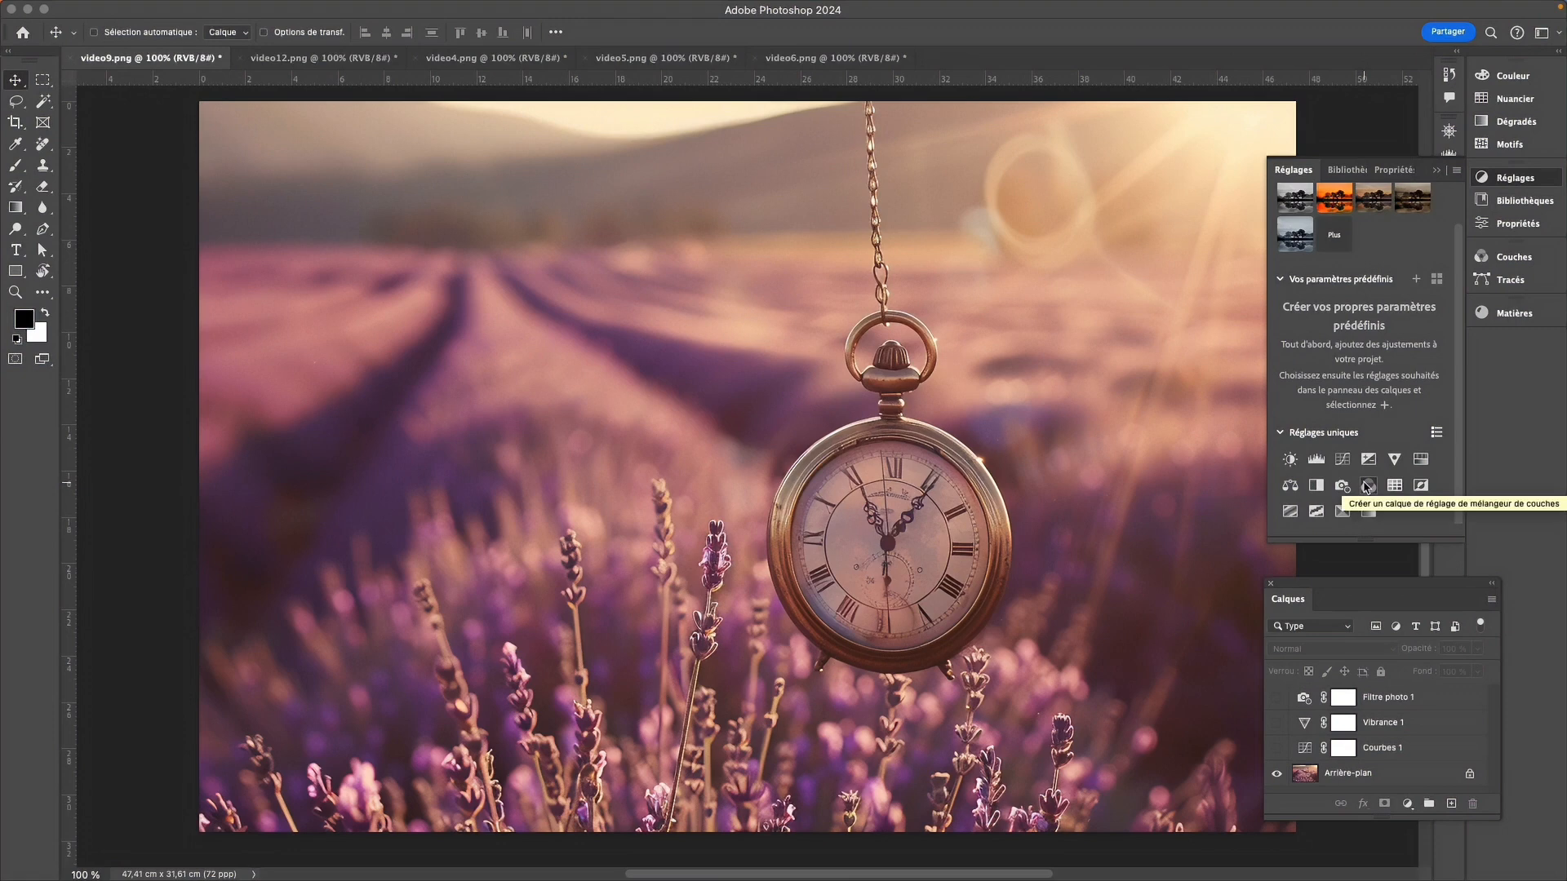
Step: Show the Courbes 1, Vibrance 1 and Filtre photo 1 adjustment layers and select all three
left_click(1277, 748)
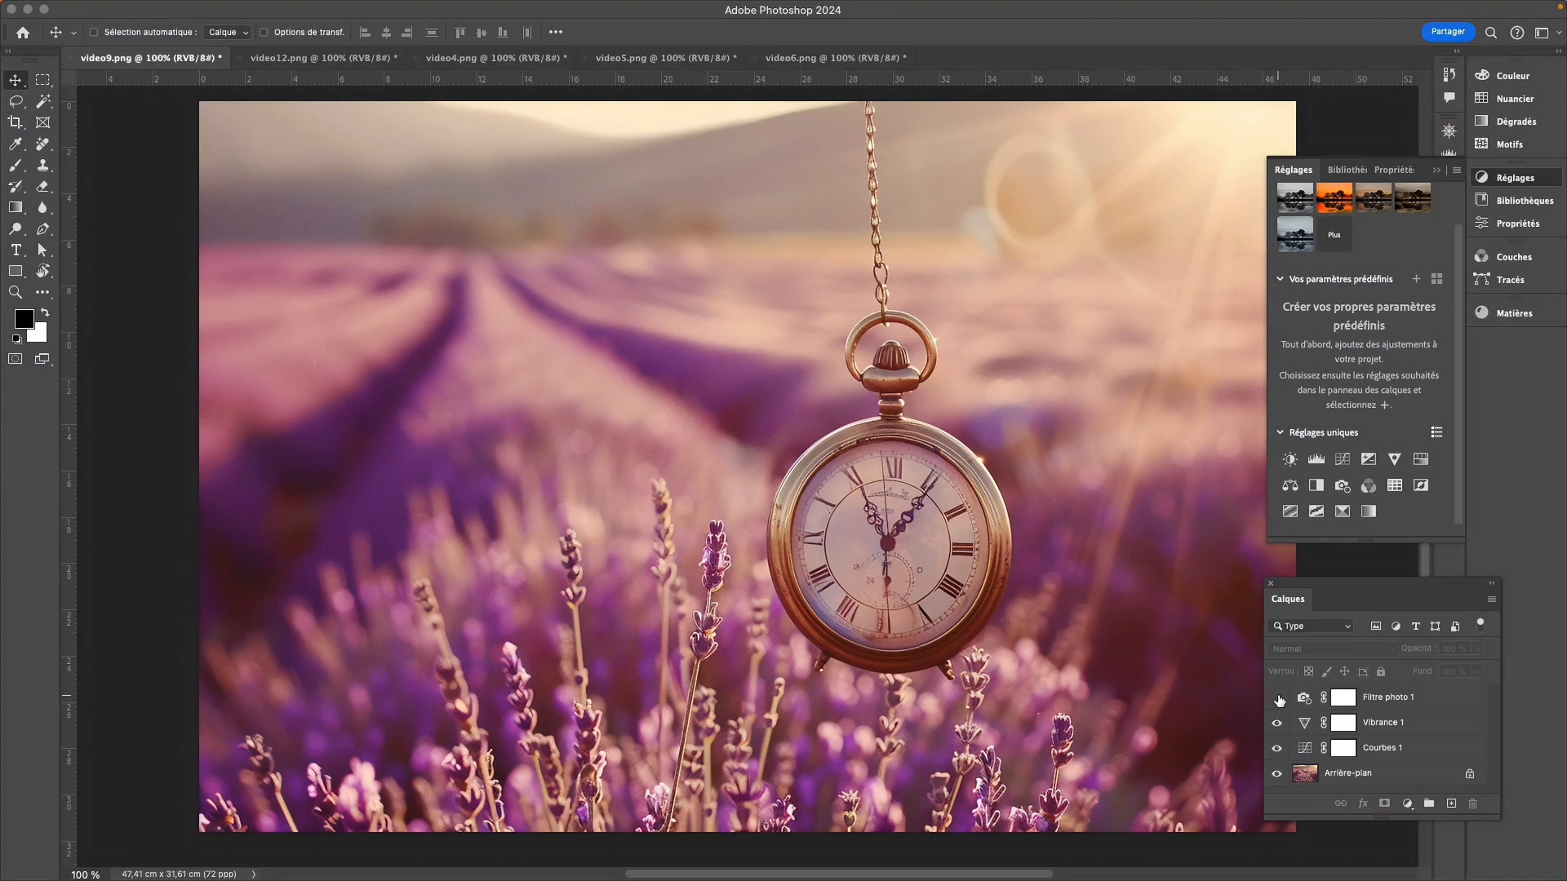
left_click(1278, 698)
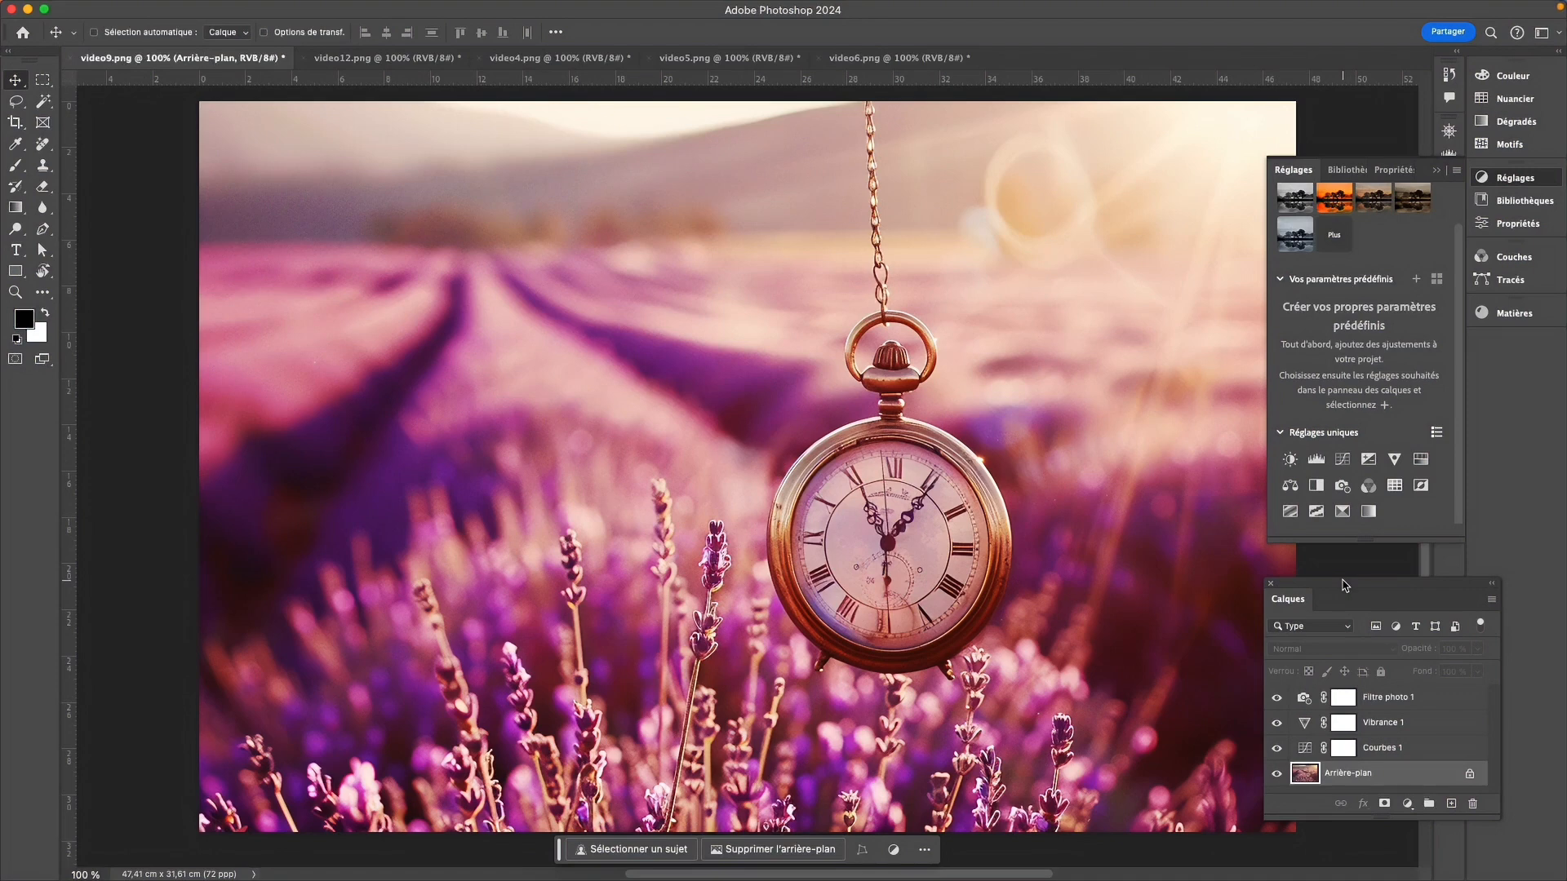
left_click(1410, 750)
left_click(1443, 707, "shift")
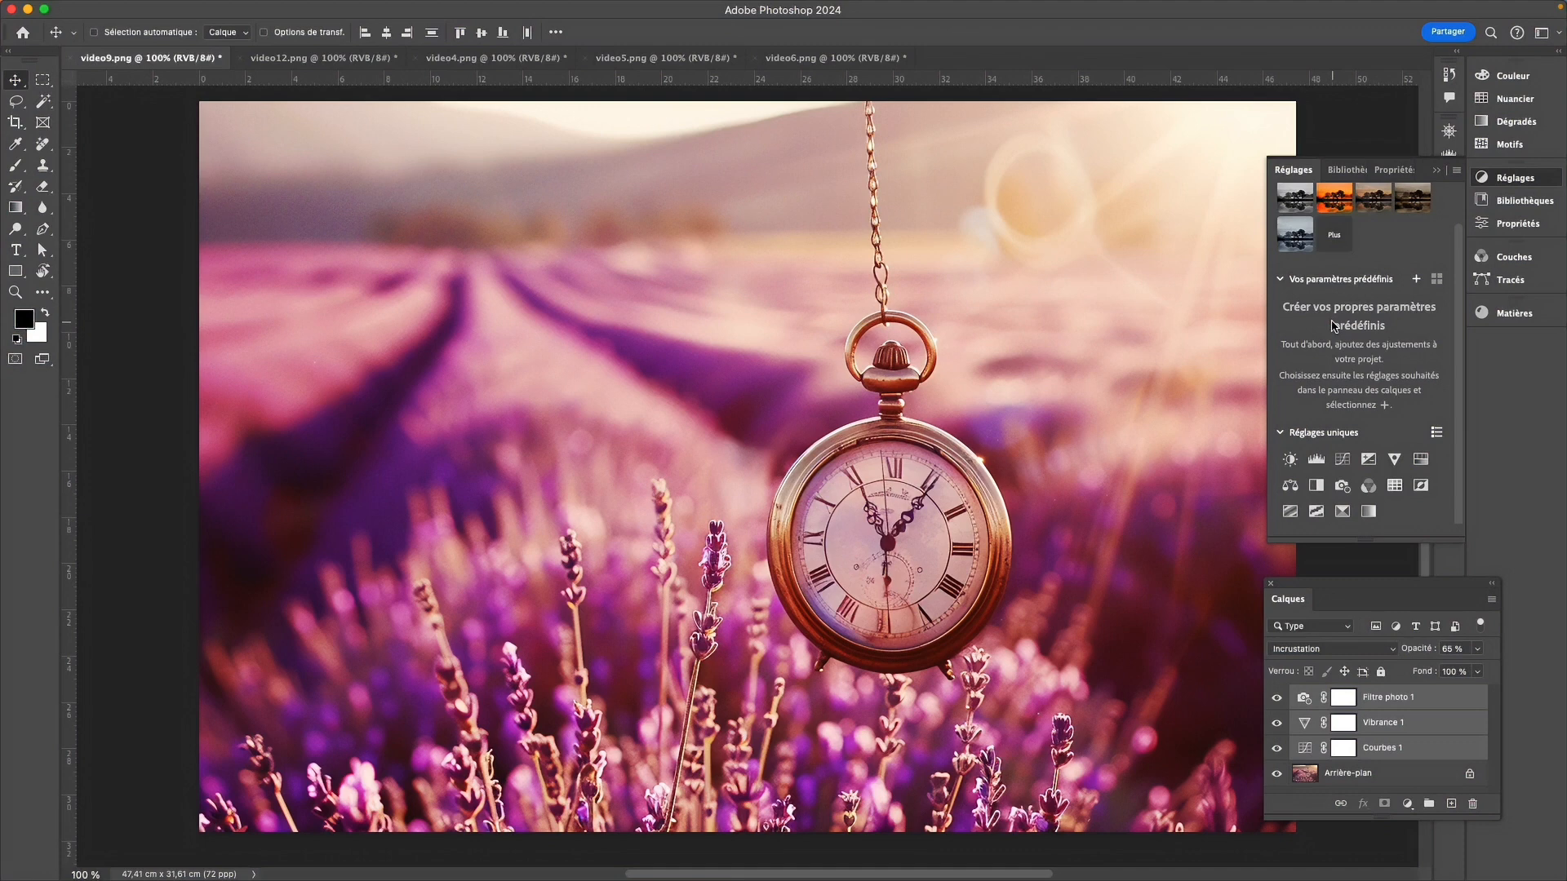
Step: Save the selected adjustment layers as a custom adjustment preset named Vibrant Contrast
left_click(1418, 279)
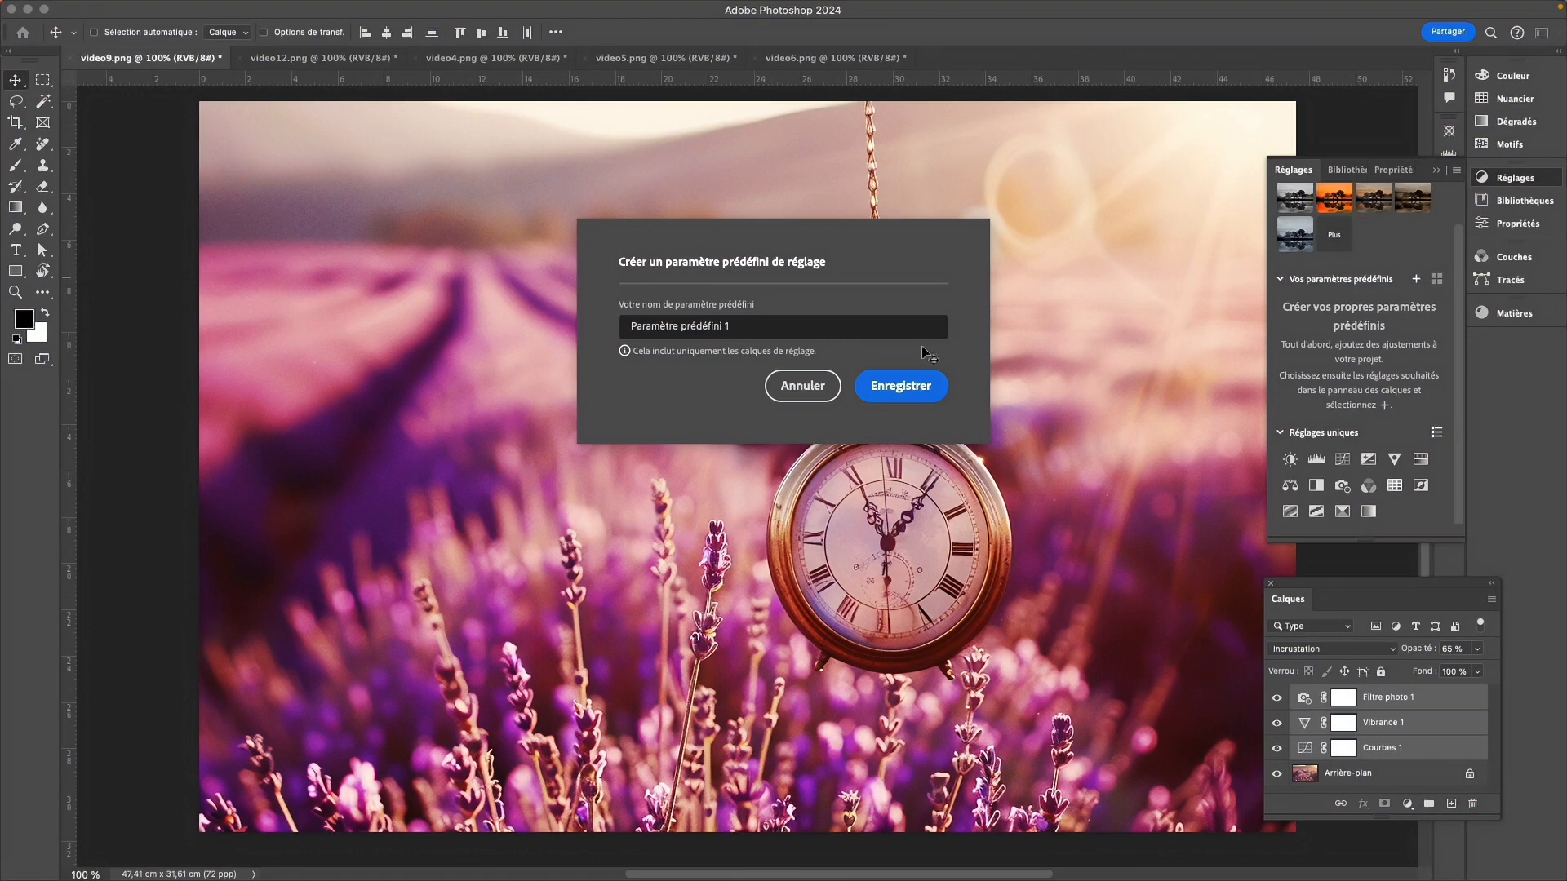
triple_click(672, 325)
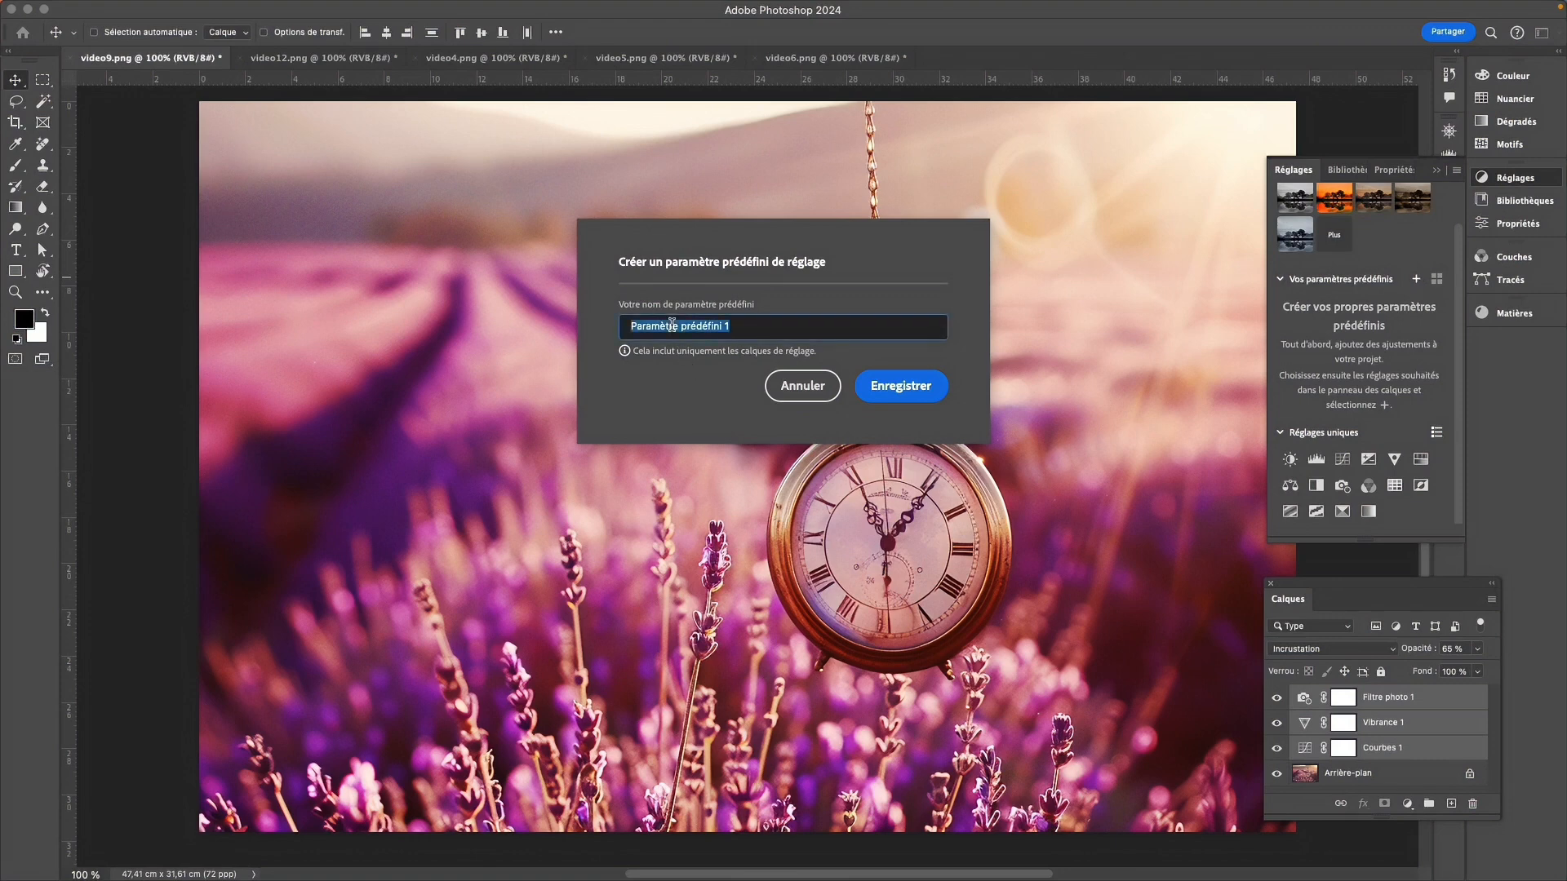
type("Vi")
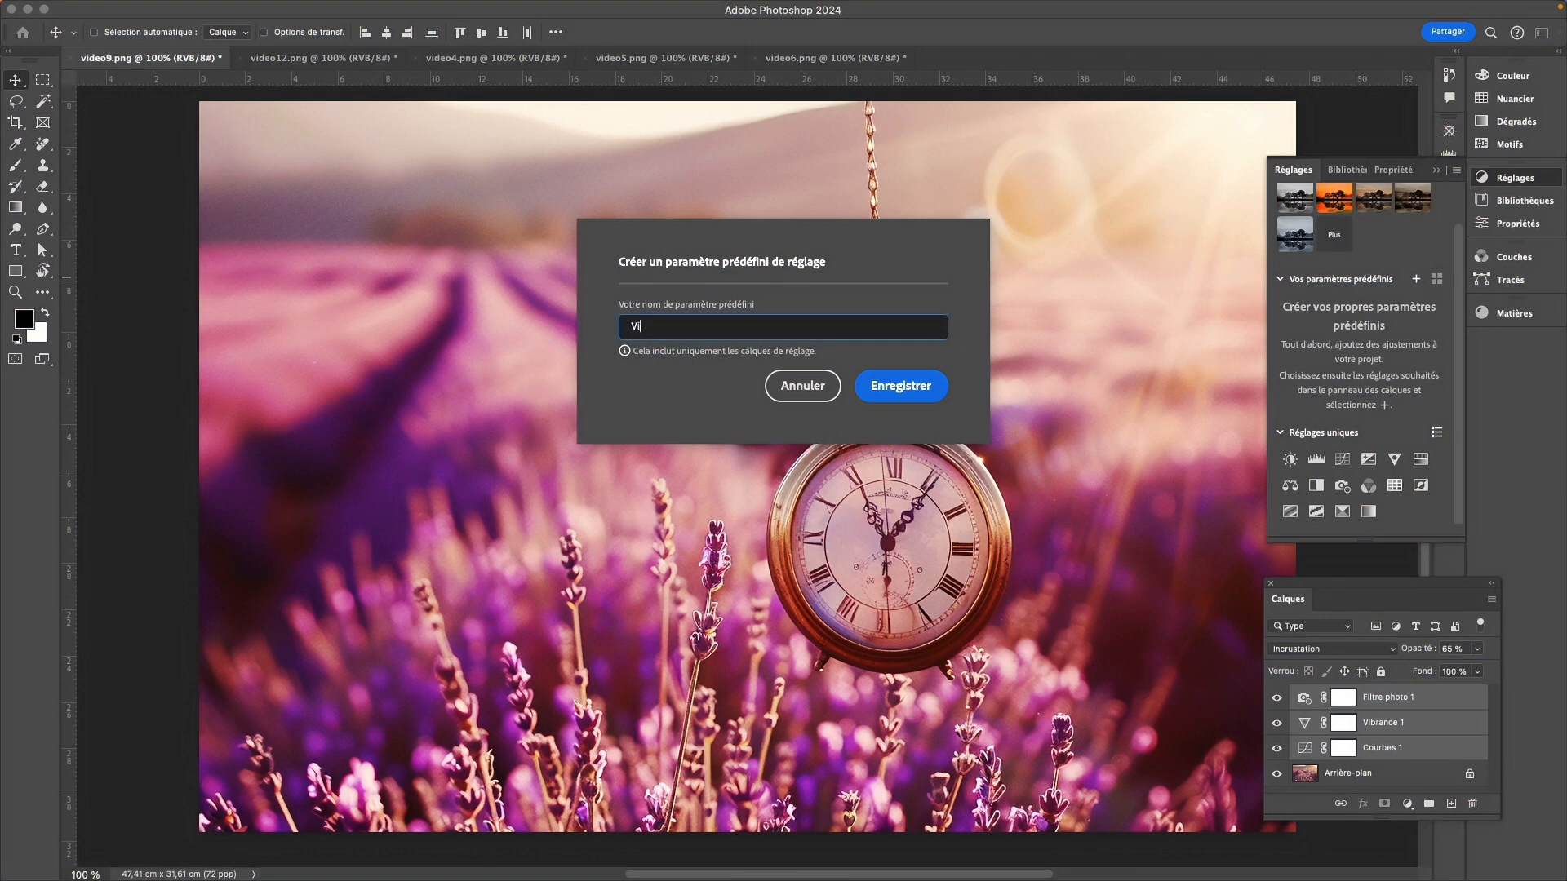
type("brant Contrast")
left_click(899, 396)
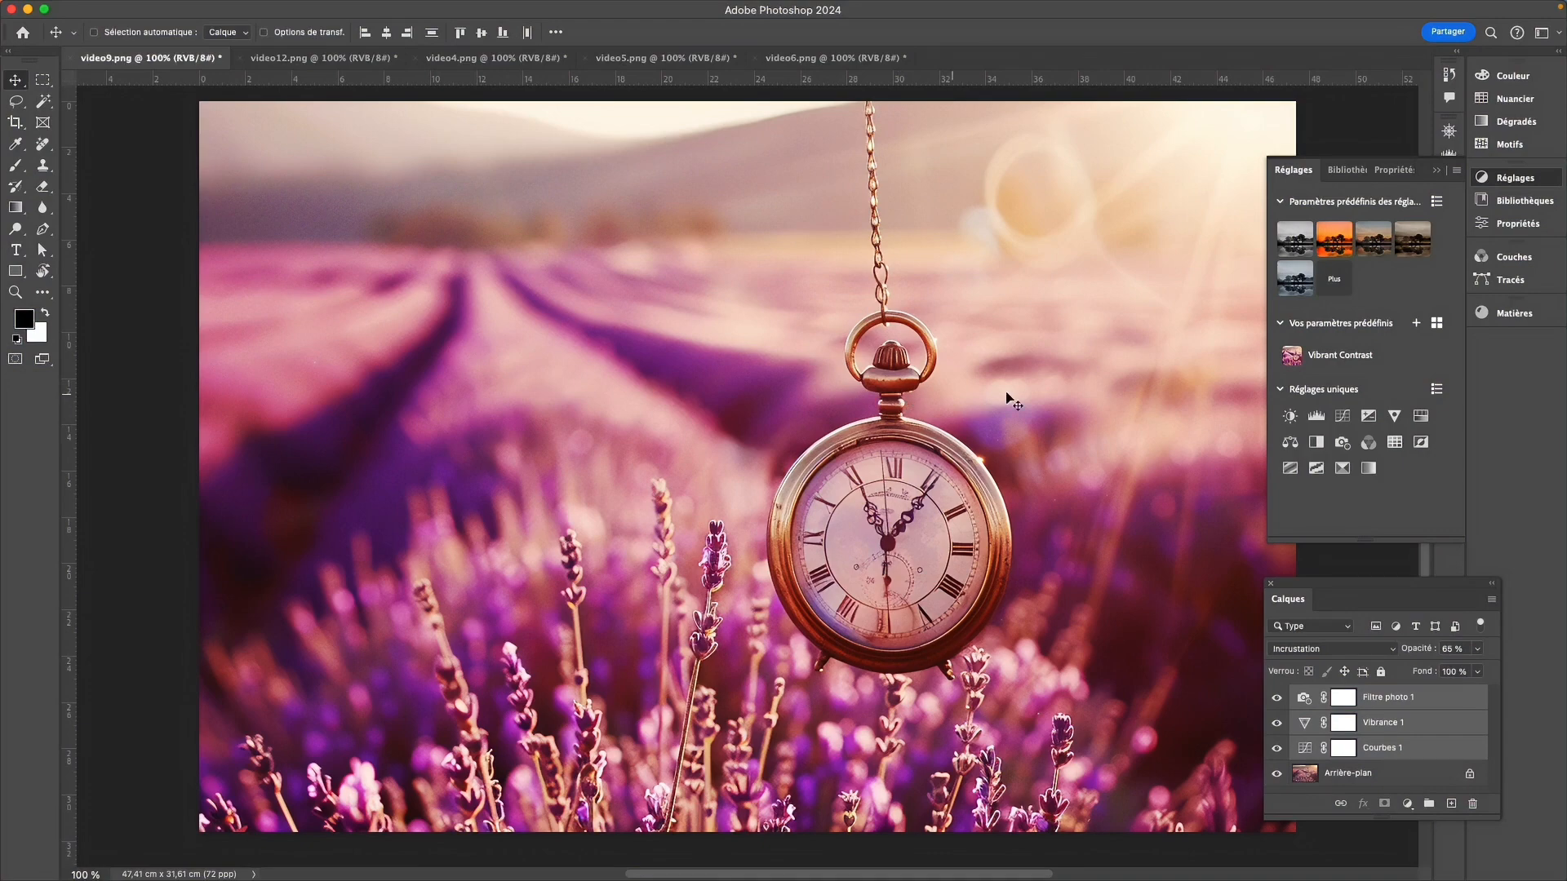
Step: Apply the custom Vibrant Contrast preset to the open book image video12.png
mouse_move(1396, 351)
mouse_move(1350, 372)
left_click(332, 61)
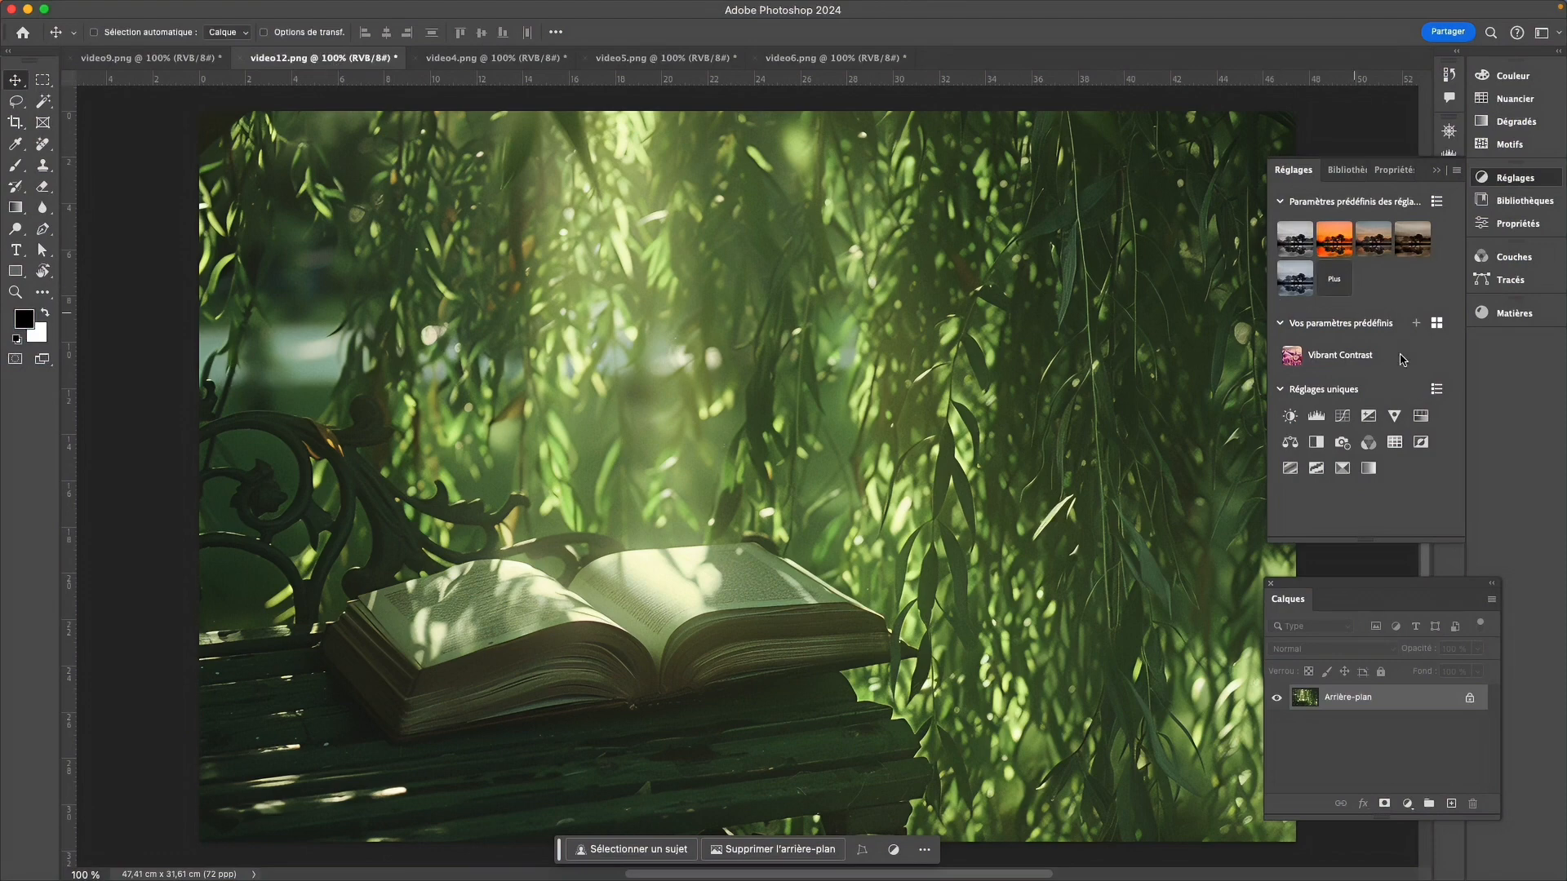
left_click(1365, 359)
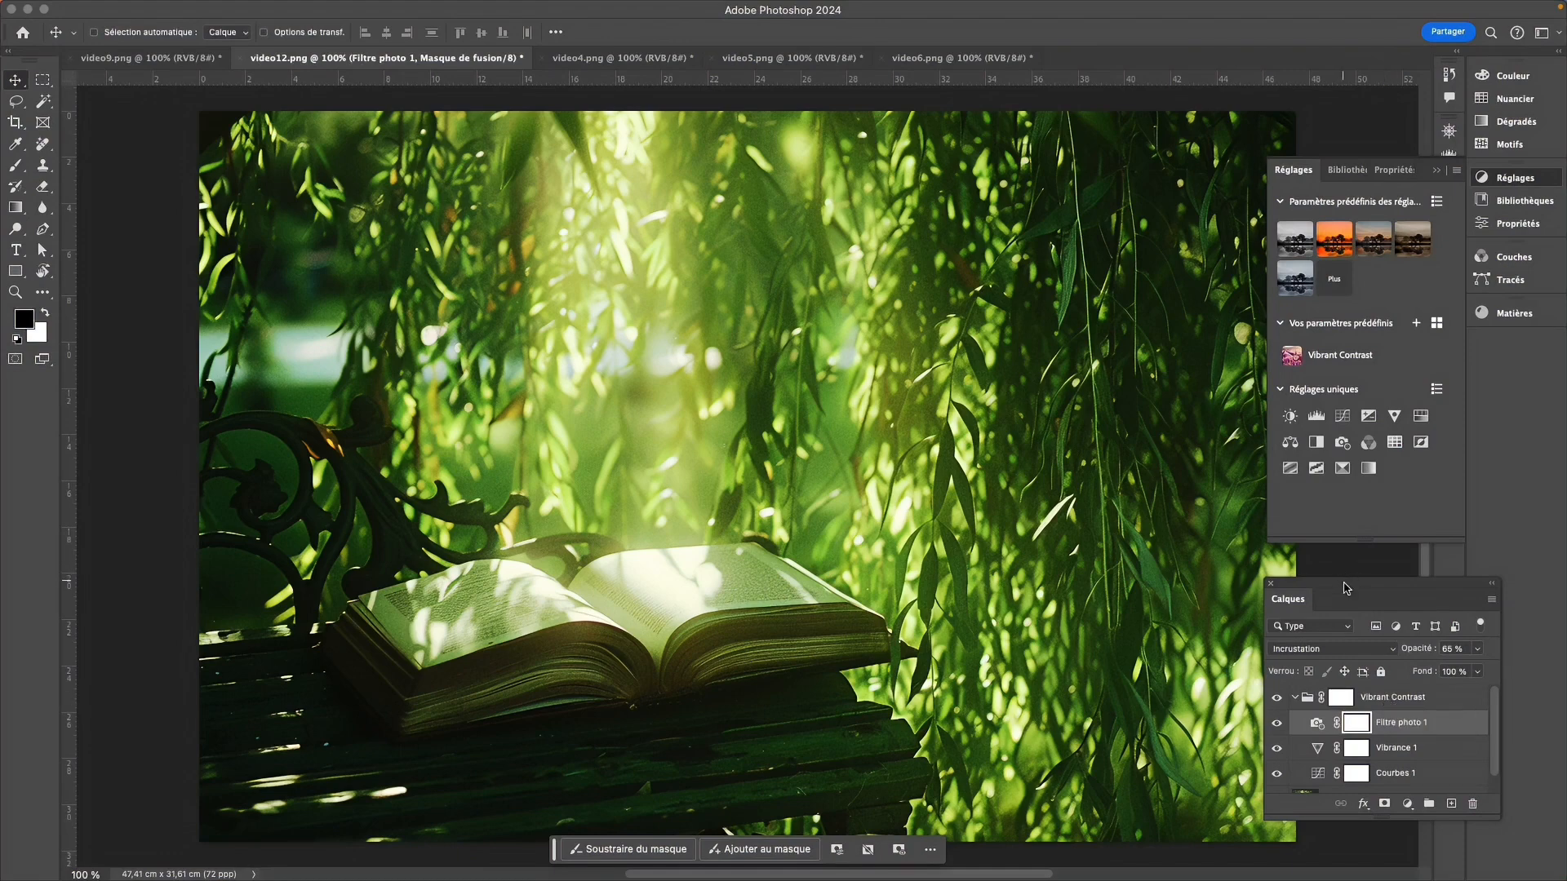
Step: Reposition and enlarge the layer list to fit the whole Vibrant Contrast group, and select its Courbes 1 layer
left_click_drag(1348, 584, 1345, 561)
left_click_drag(1388, 803, 1388, 829)
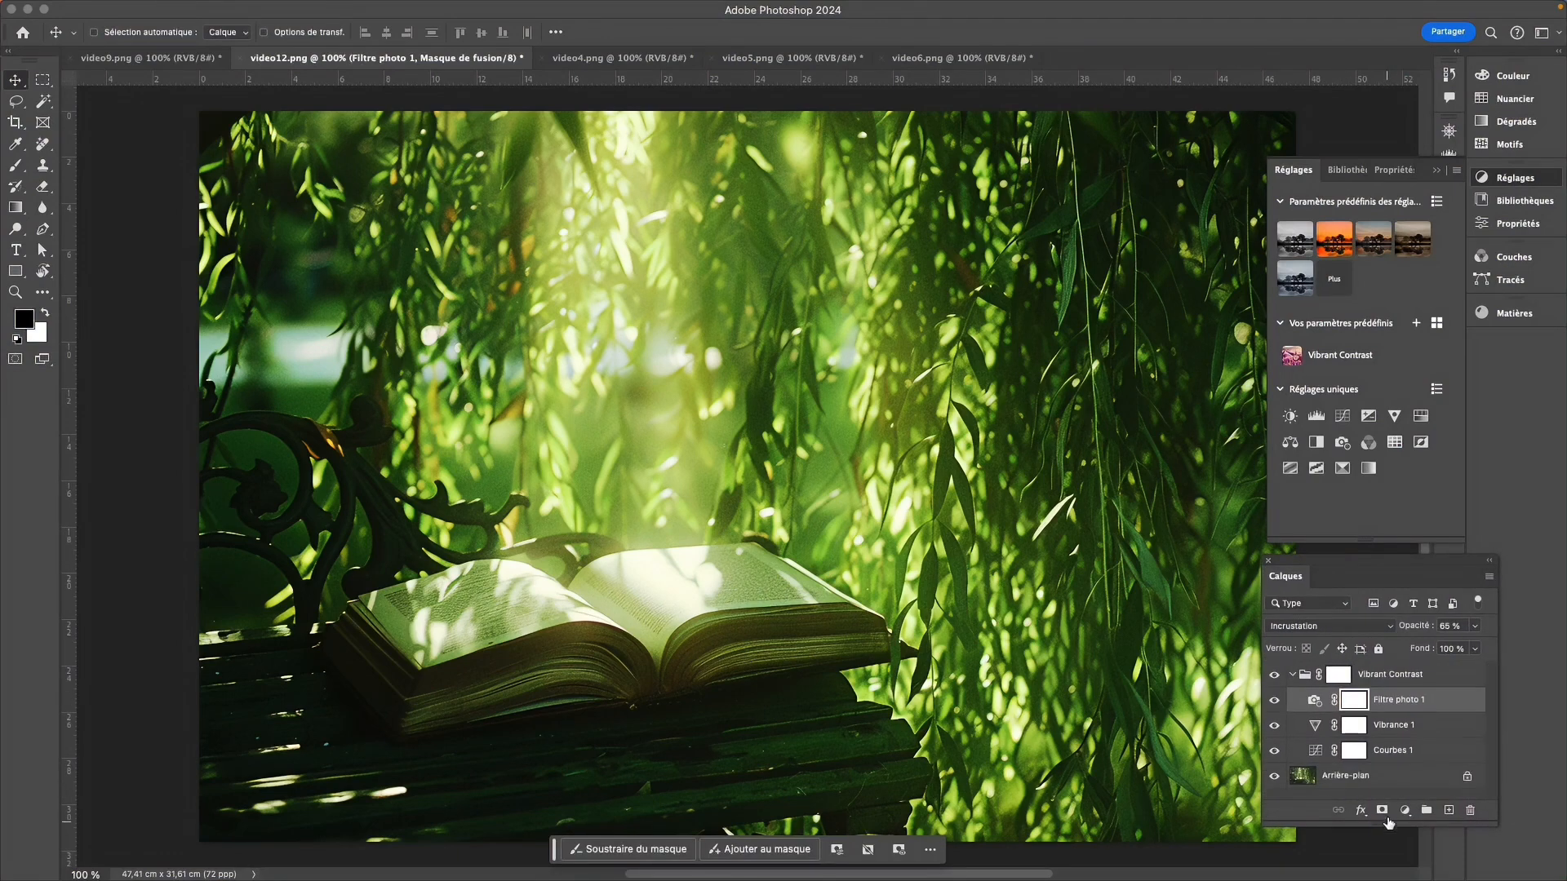
left_click(1422, 756)
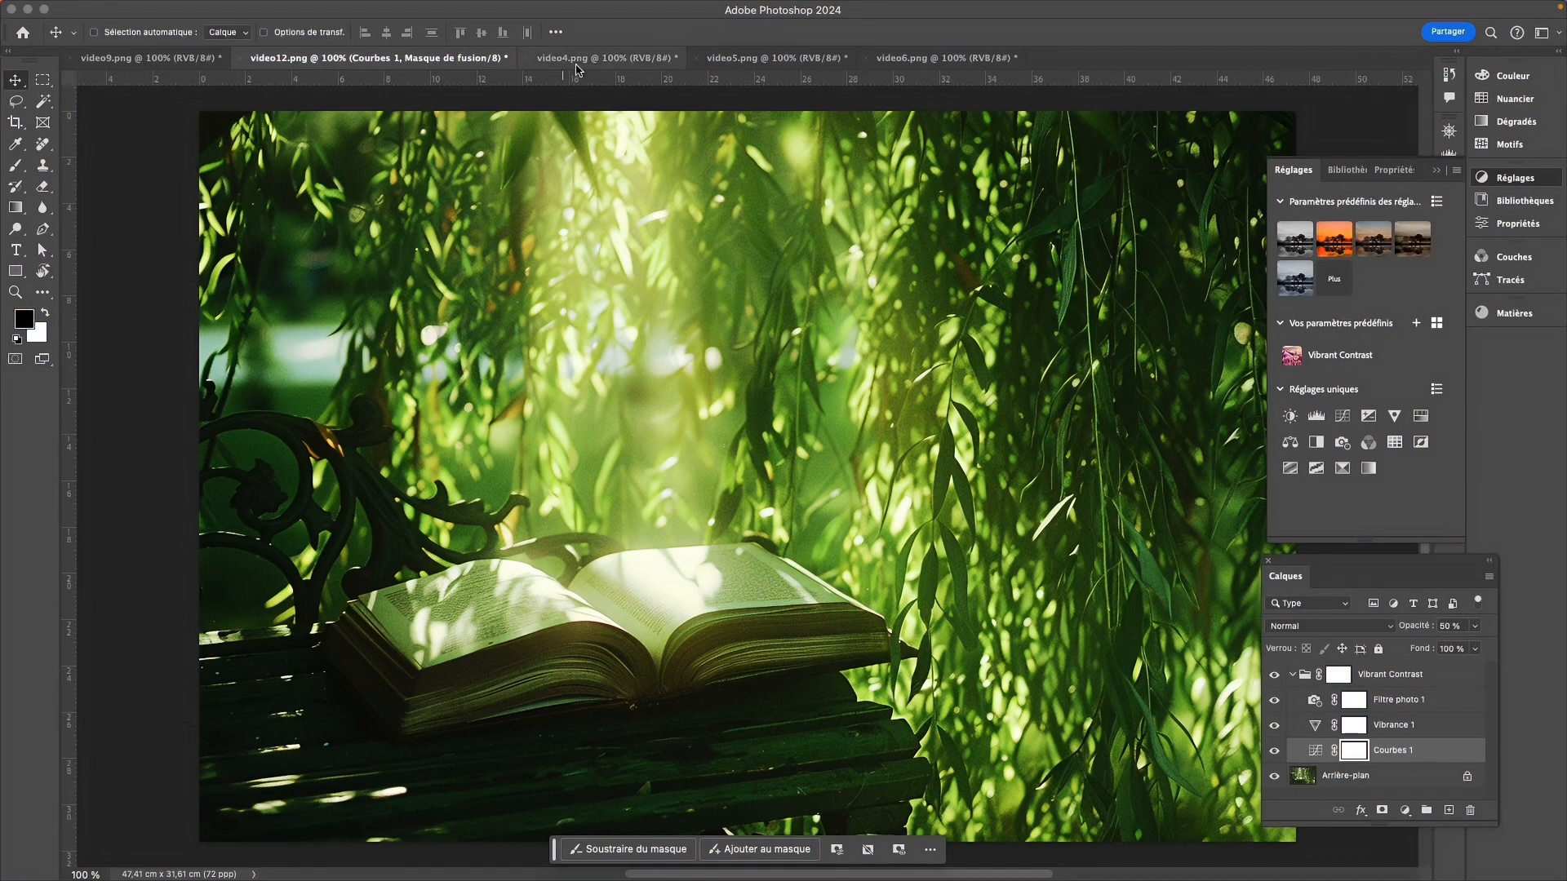
Step: Apply the Vibrant Contrast preset to the images video4.png, video5.png and video6.png
left_click(606, 57)
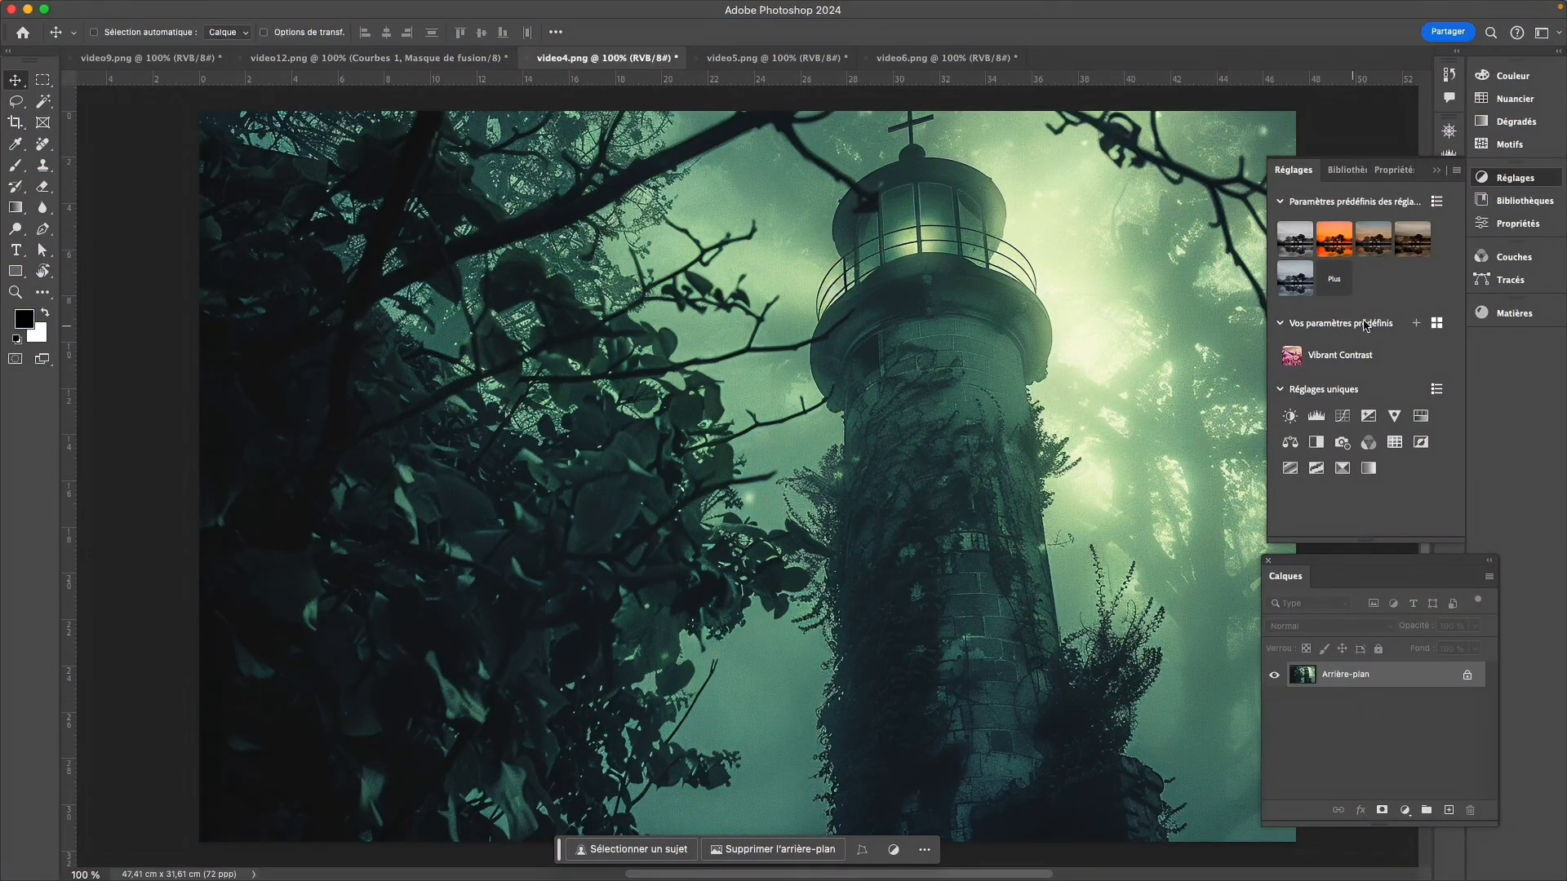
left_click(1402, 366)
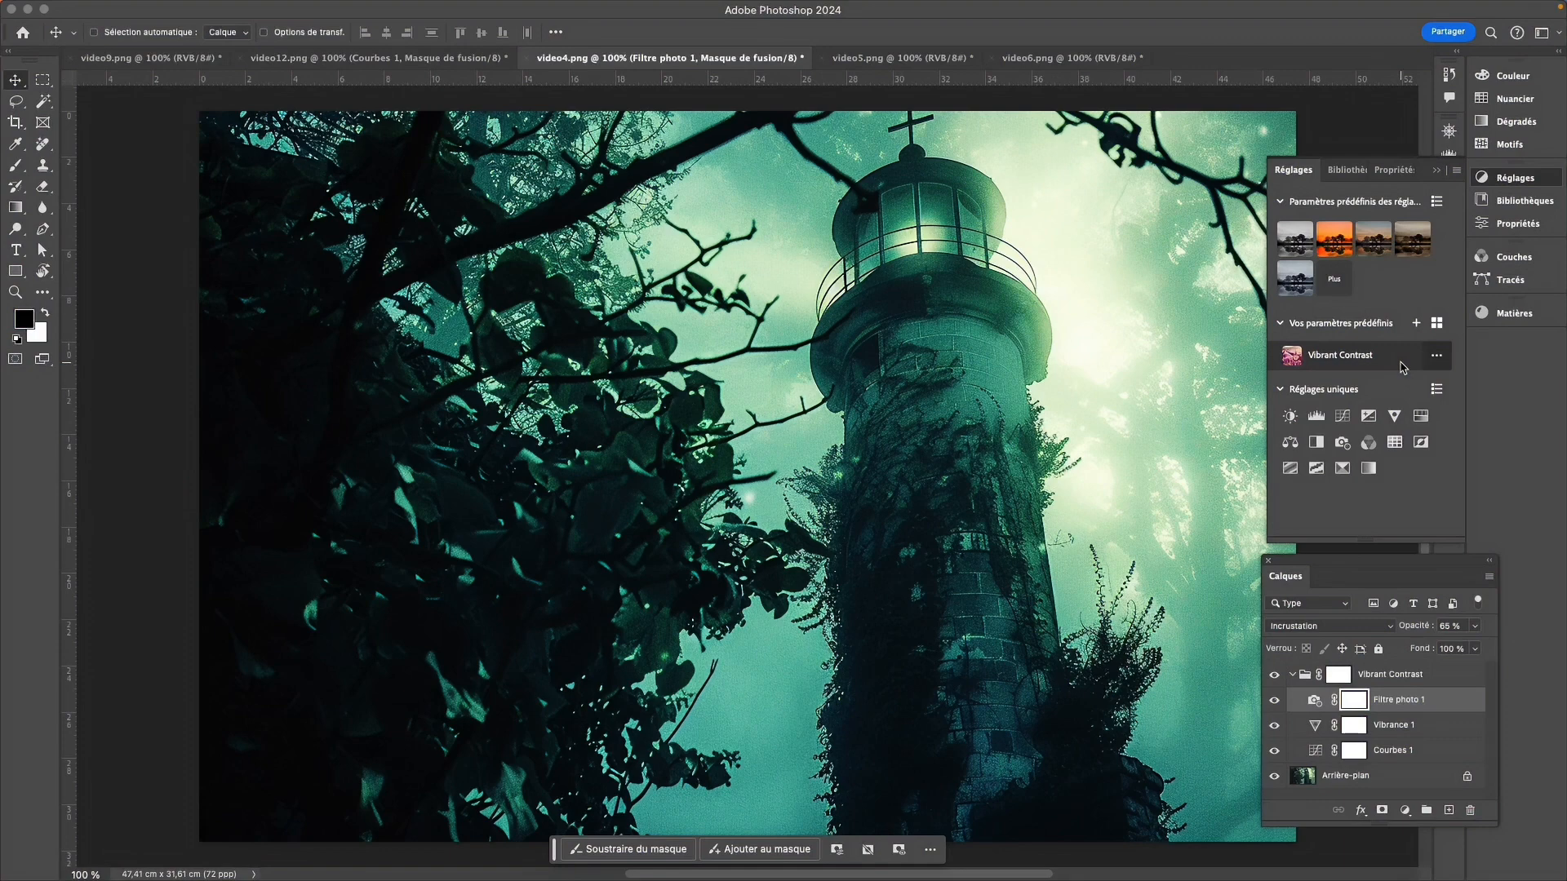
left_click(898, 58)
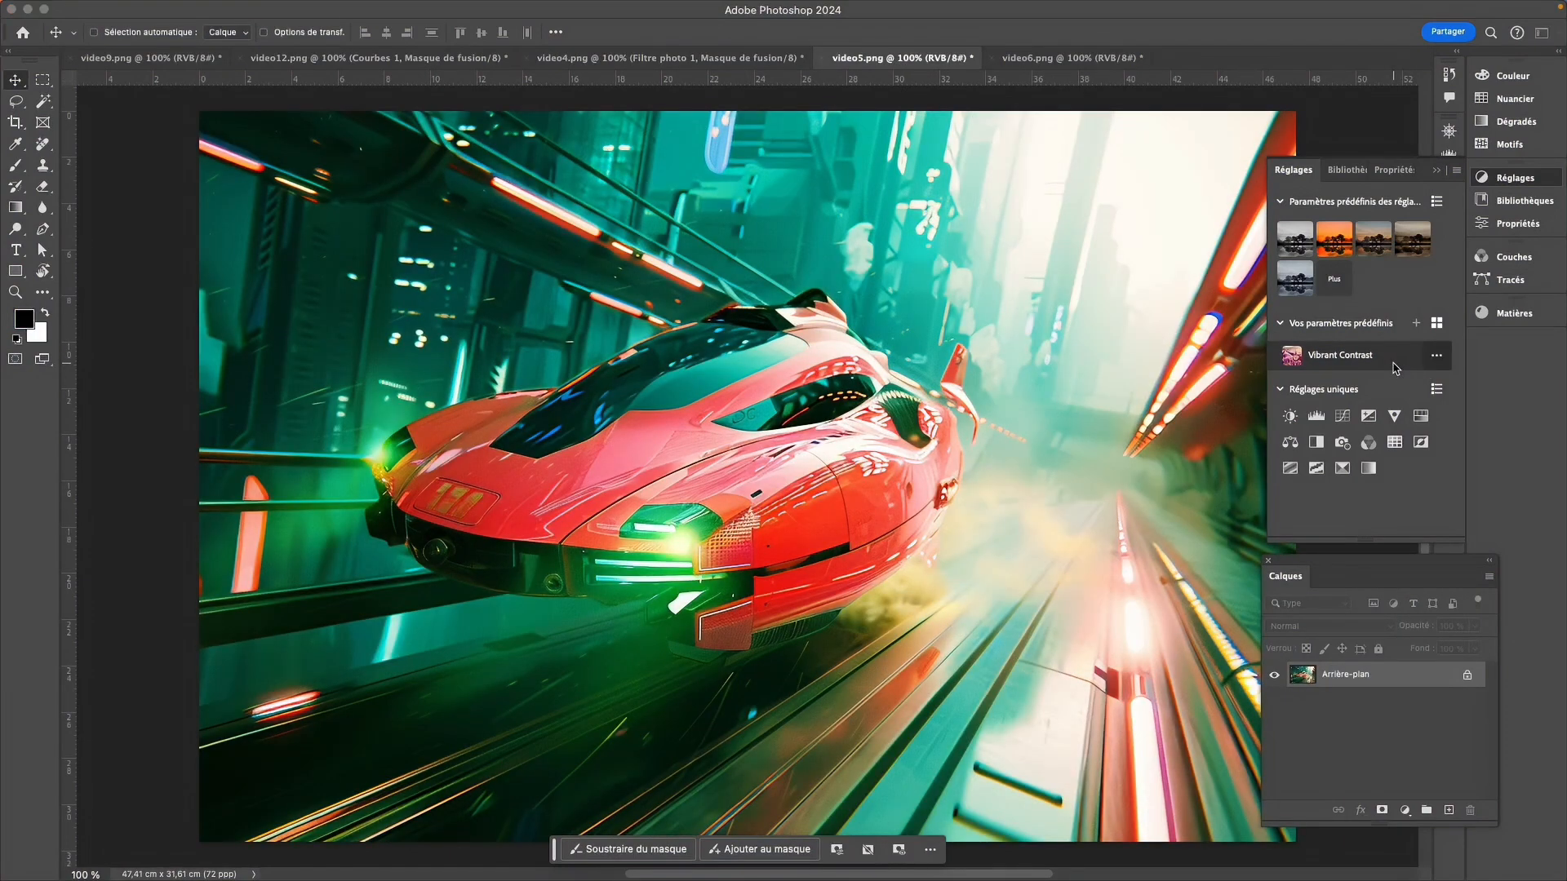
left_click(1396, 368)
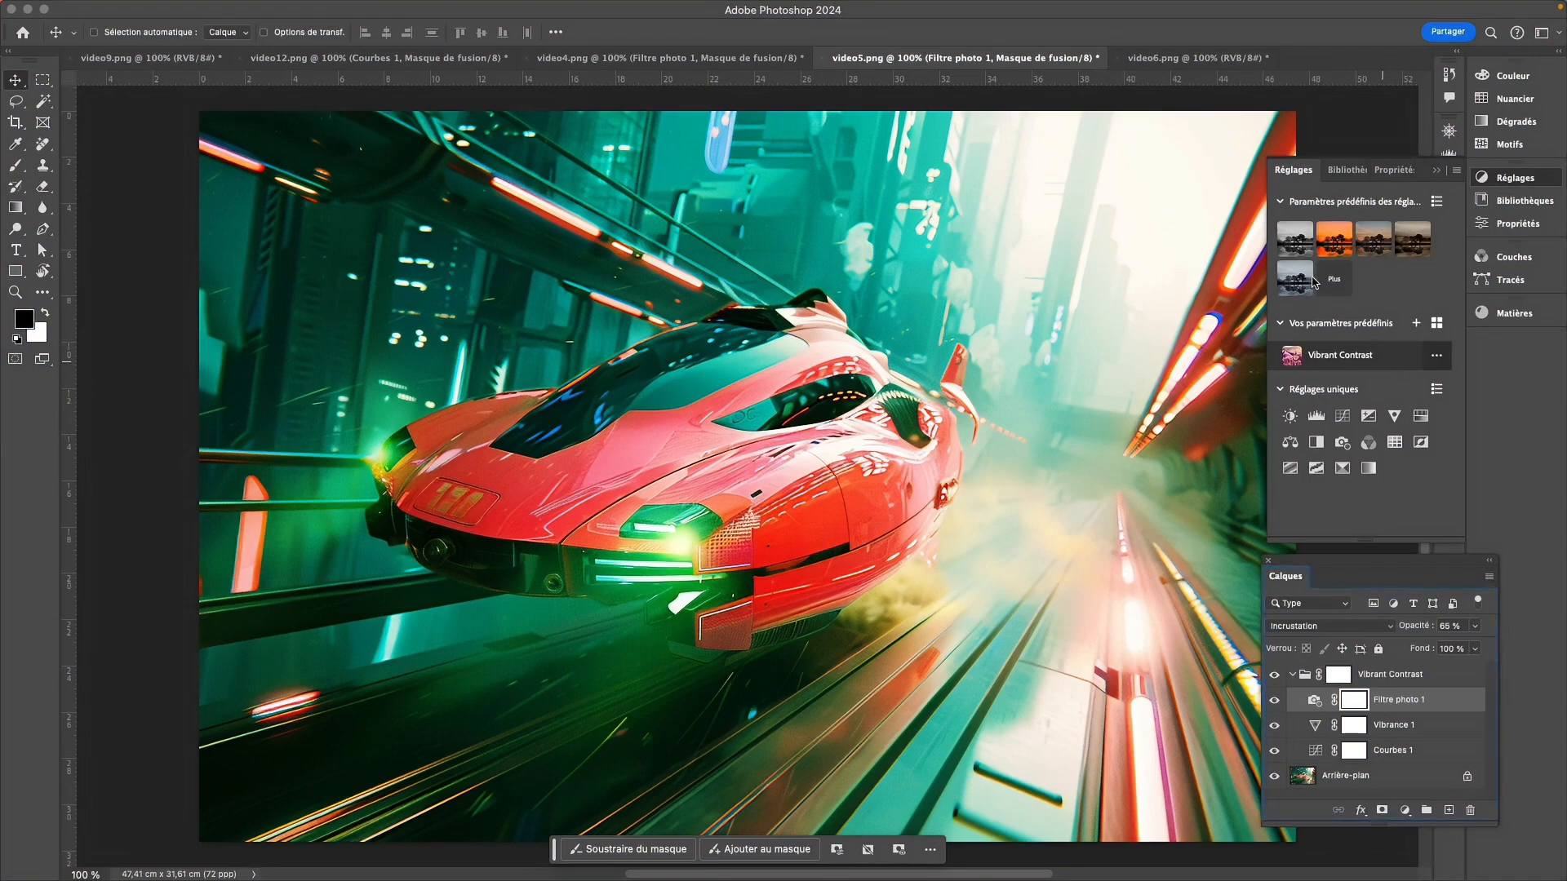
left_click(1184, 62)
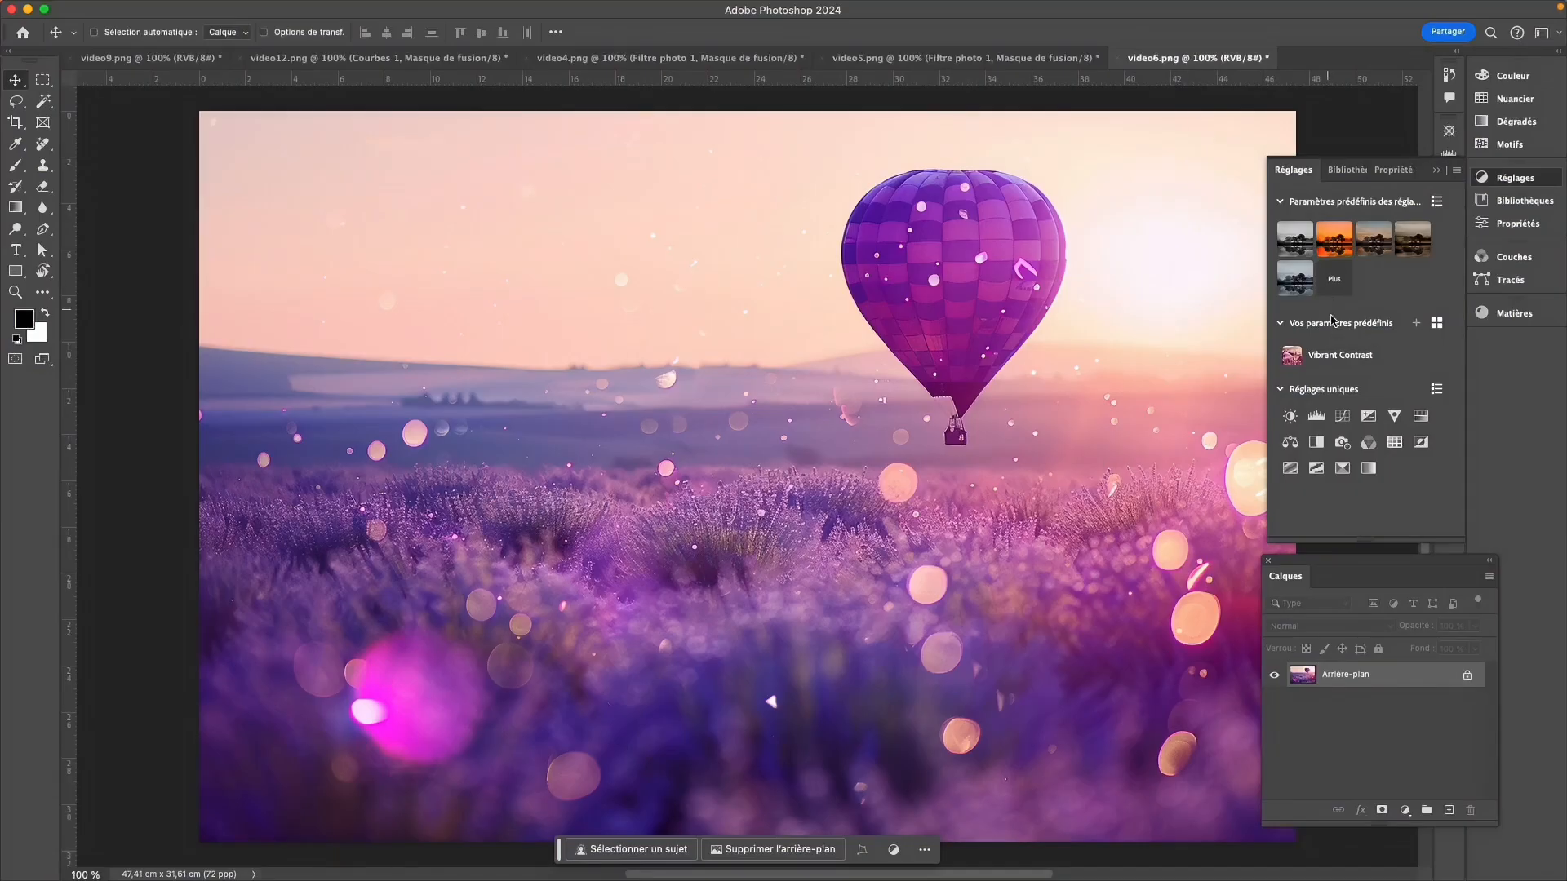
mouse_move(1364, 372)
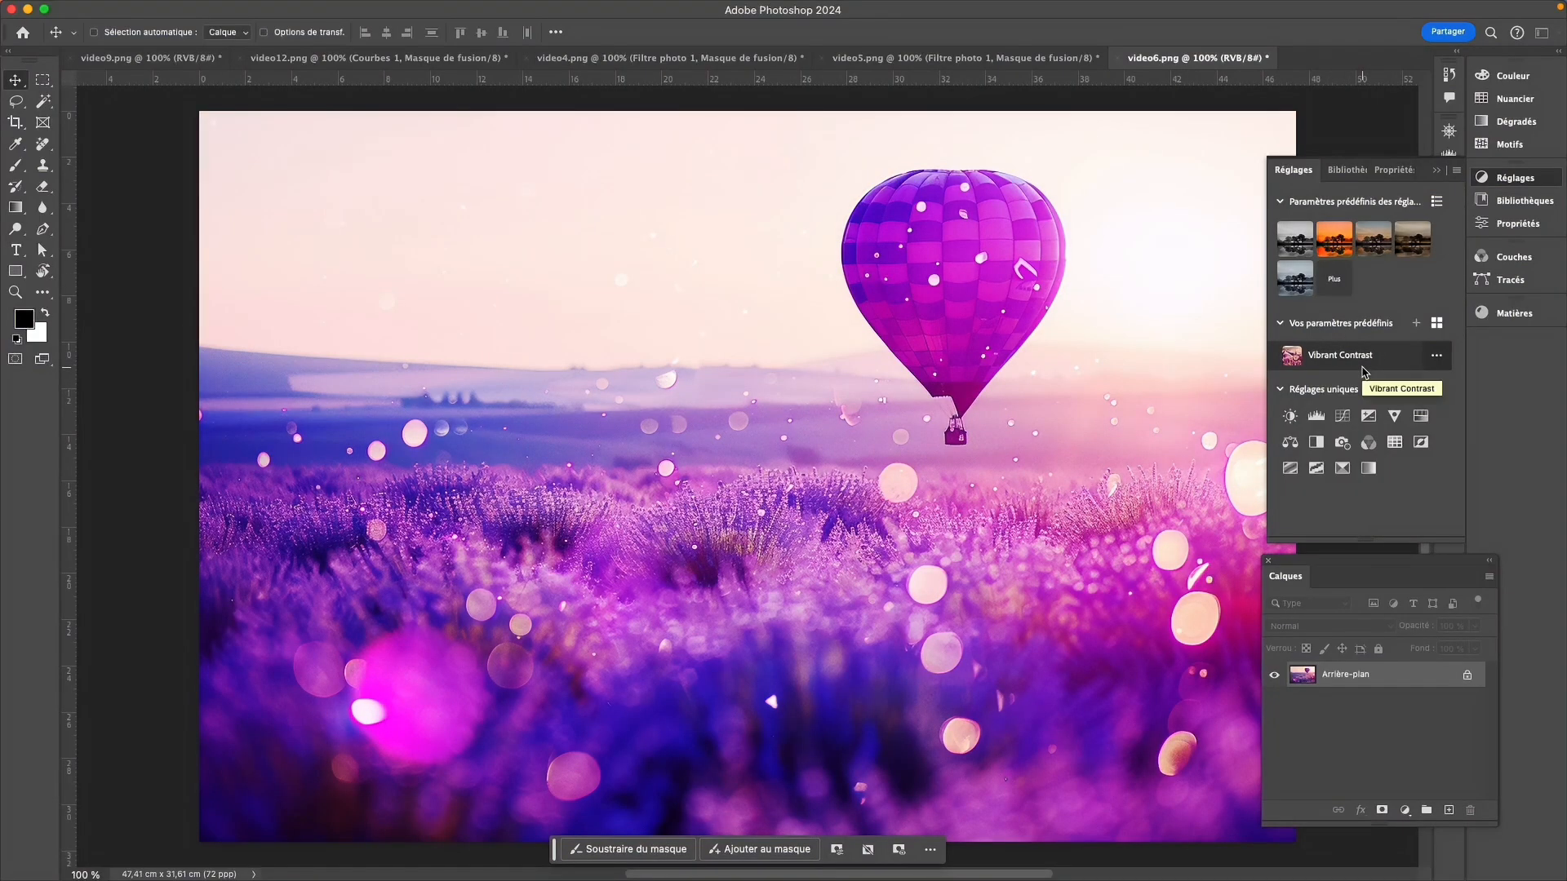
left_click(1377, 371)
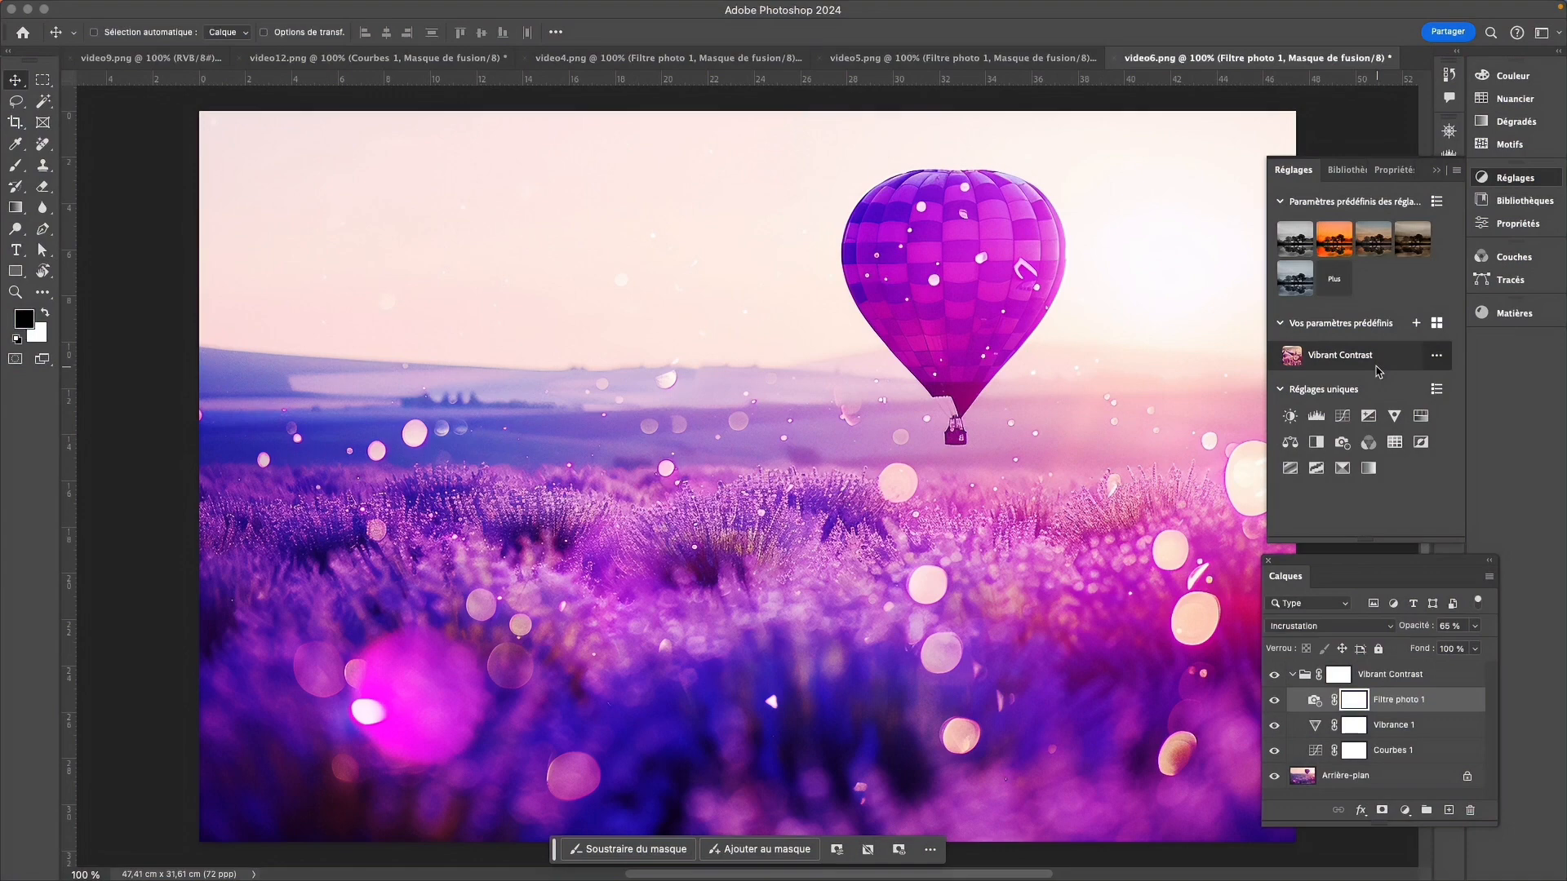
Step: Review the rename, delete and export options of the Vibrant Contrast preset and the commands for importing and exporting presets
left_click(1436, 356)
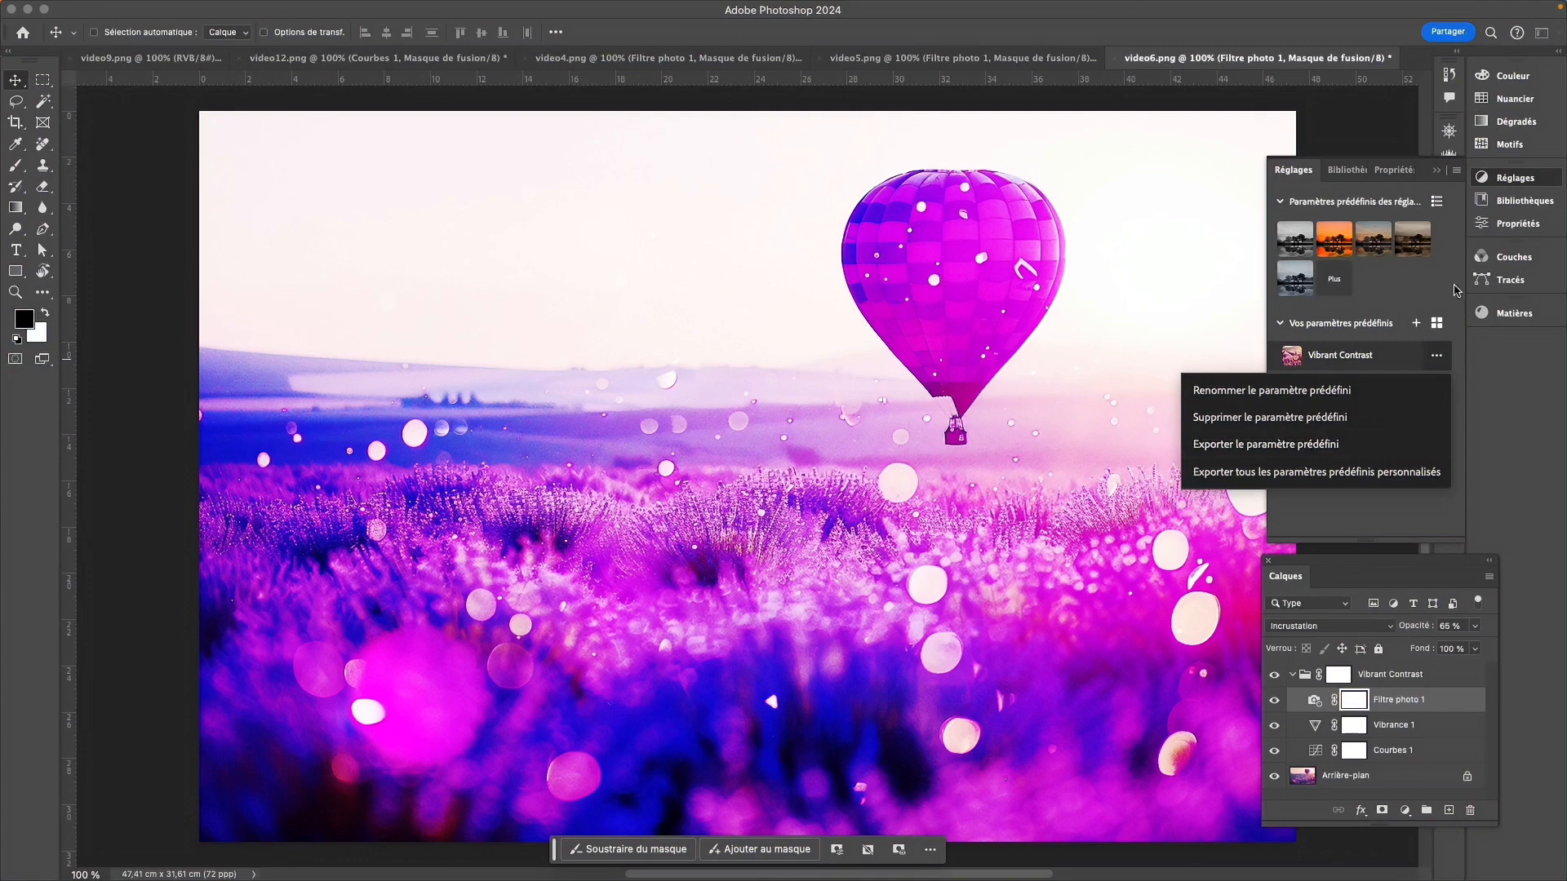
left_click(1446, 256)
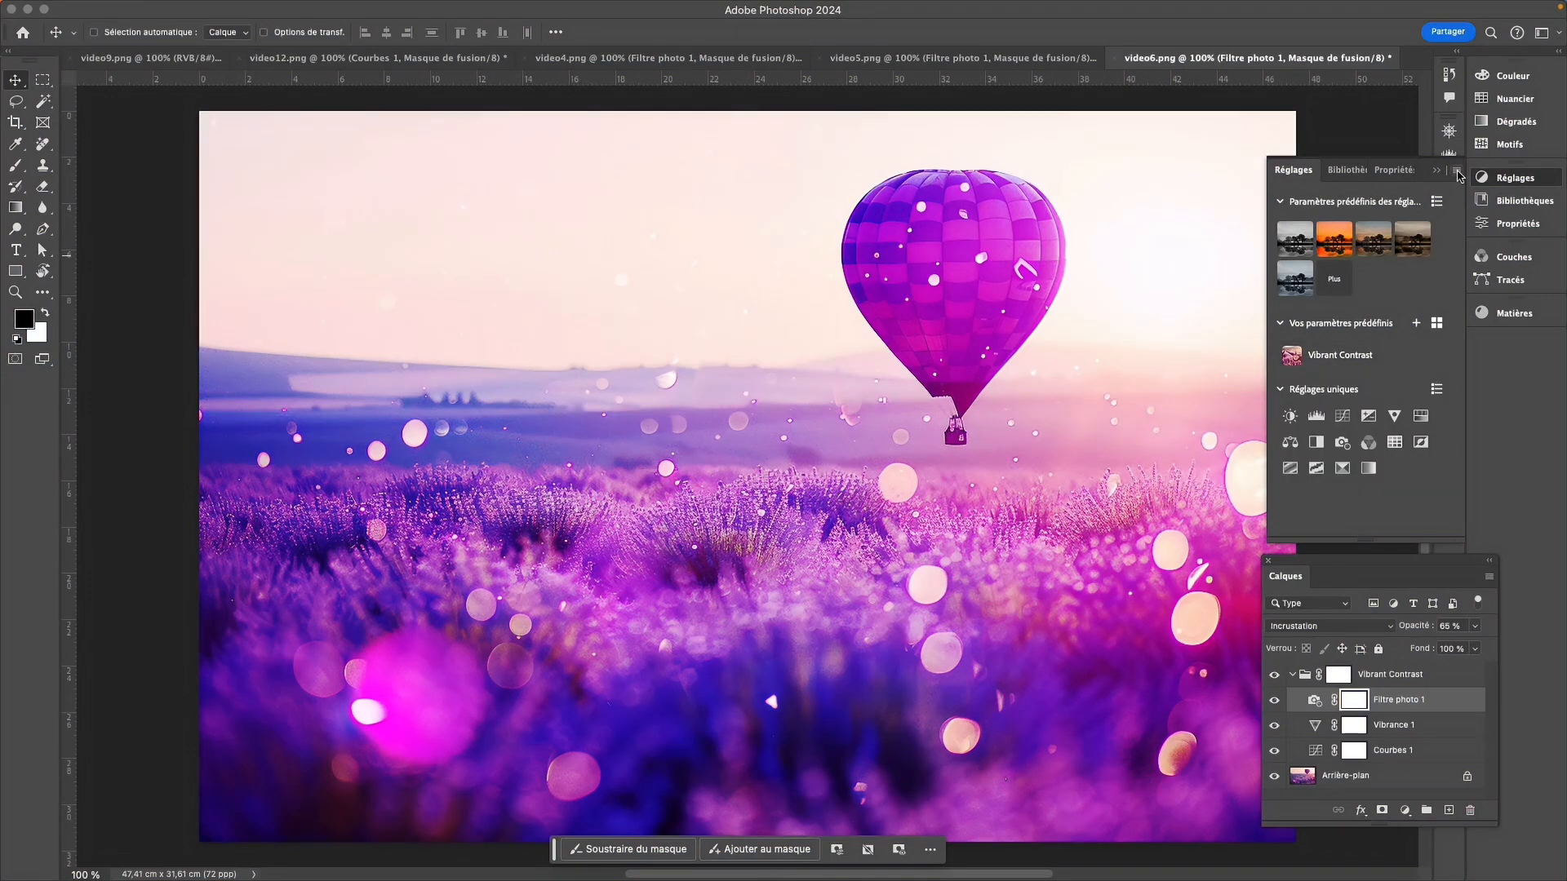
left_click(1456, 172)
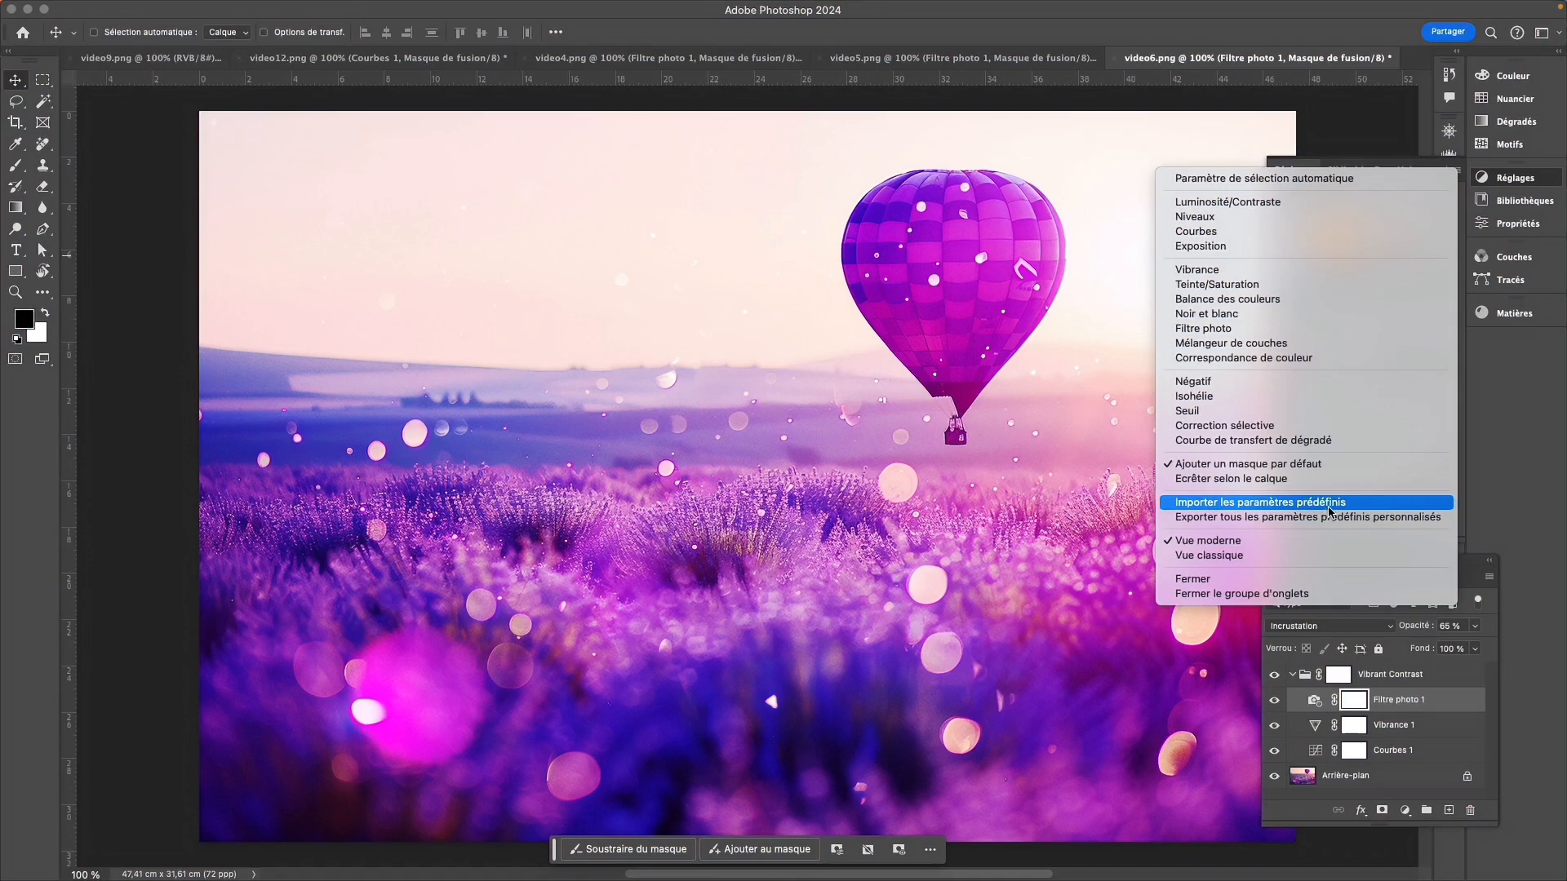
left_click(1546, 426)
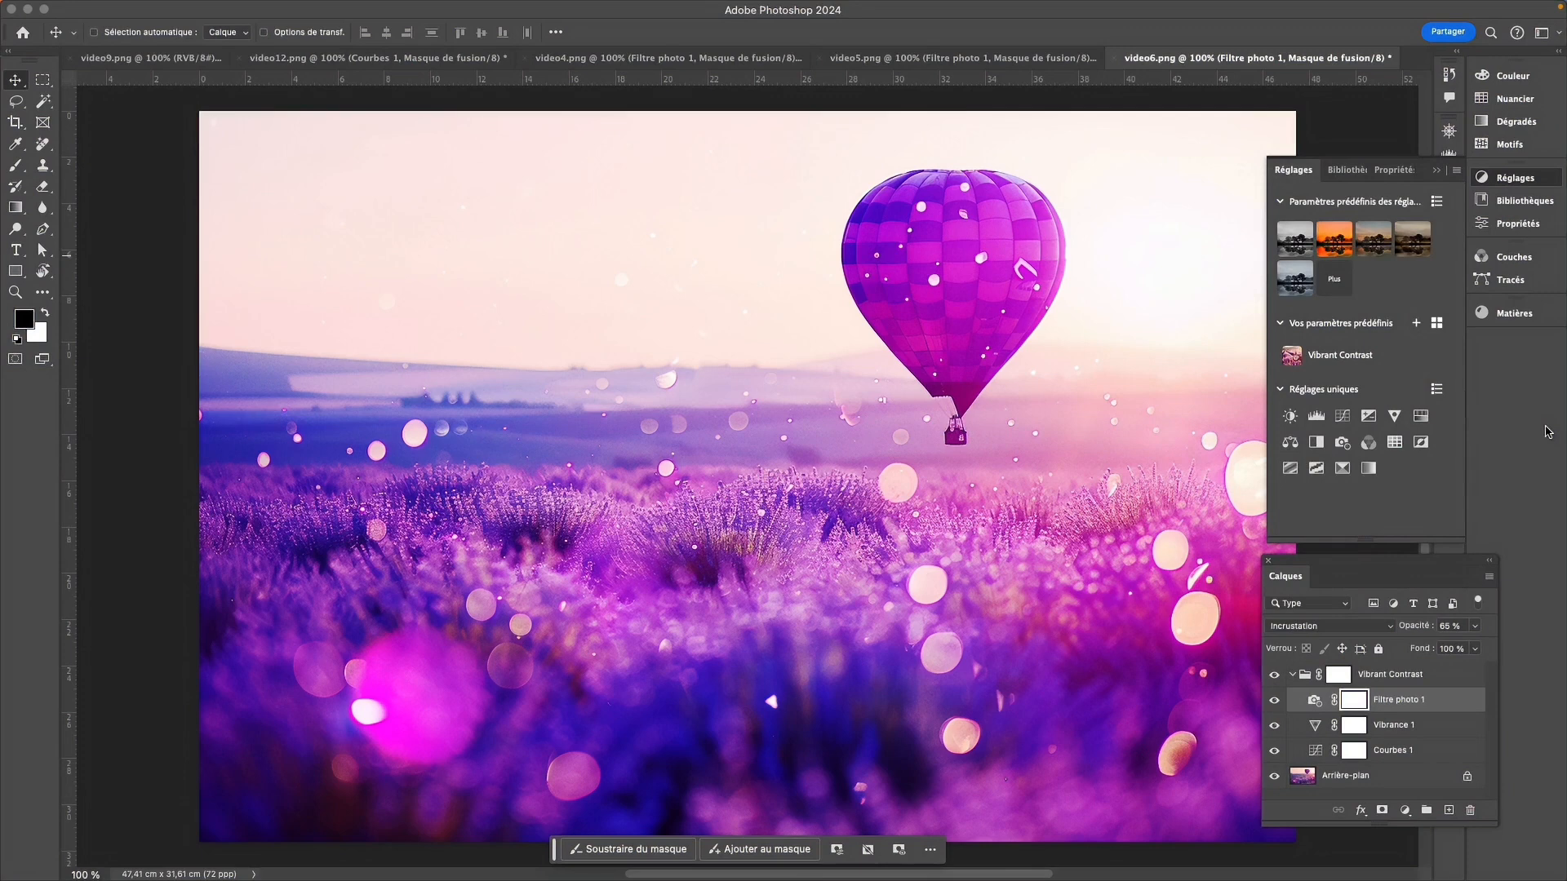